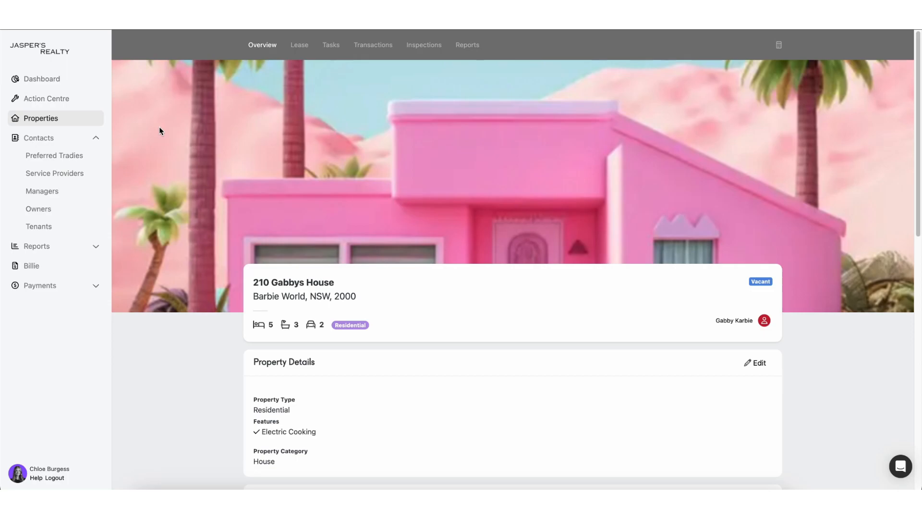
# - Open the draft lease for editing from the property's Lease tab
pyautogui.click(300, 46)
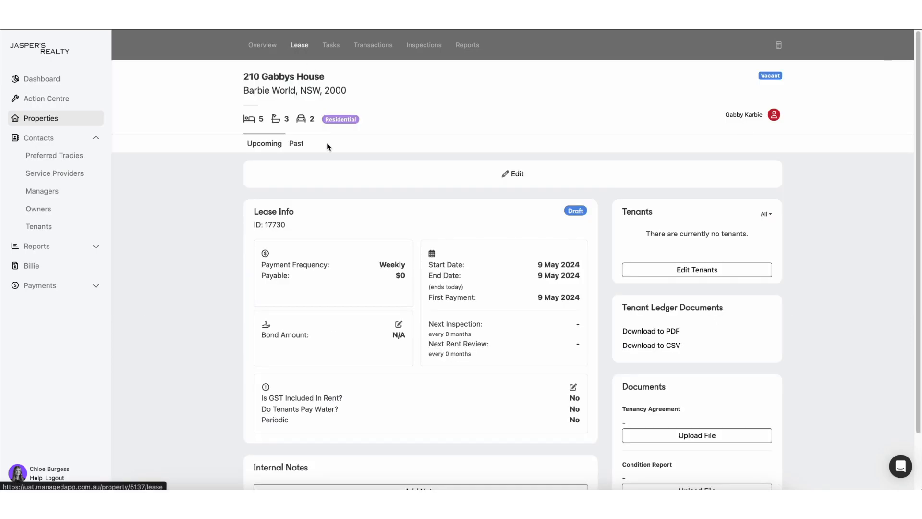
pyautogui.scroll(-2, 328, 144)
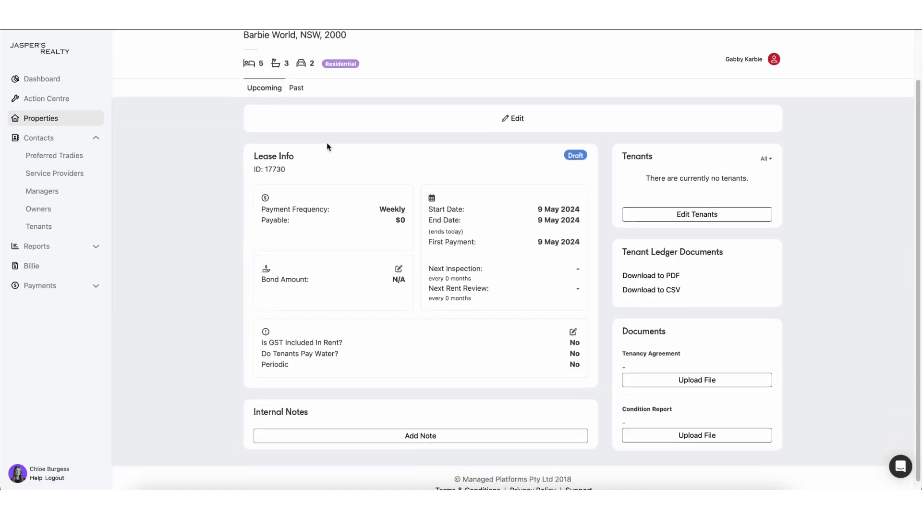
pyautogui.click(518, 118)
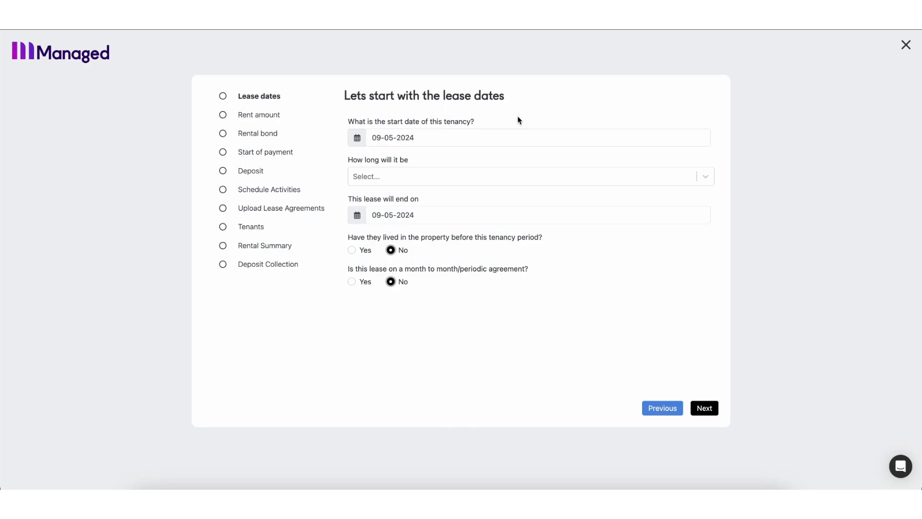
# - Set the lease to start 16 May 2024, run 12 months, and end 12 June 2025
pyautogui.click(458, 141)
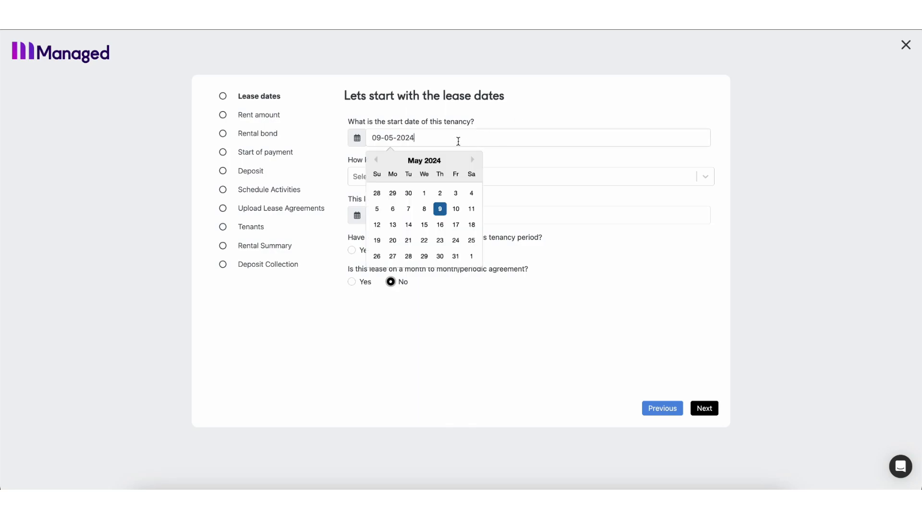
pyautogui.click(440, 226)
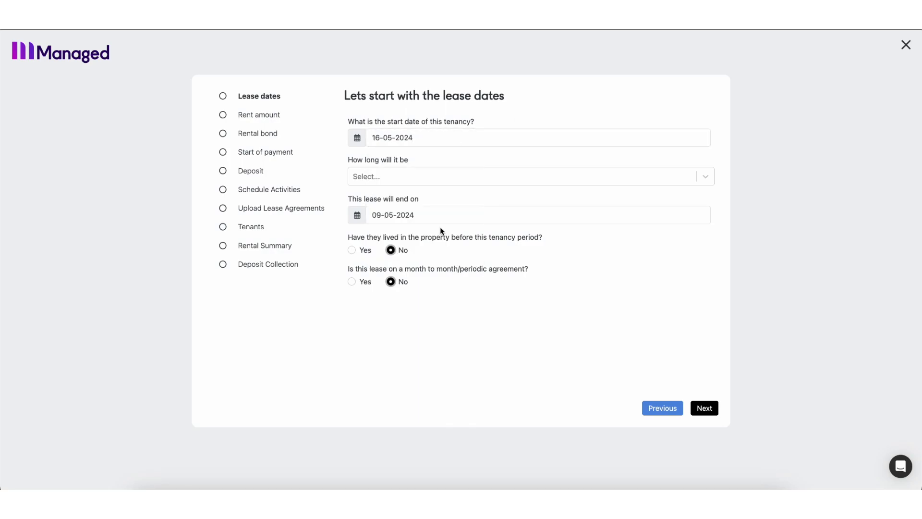
pyautogui.click(422, 178)
pyautogui.scroll(-3, 424, 288)
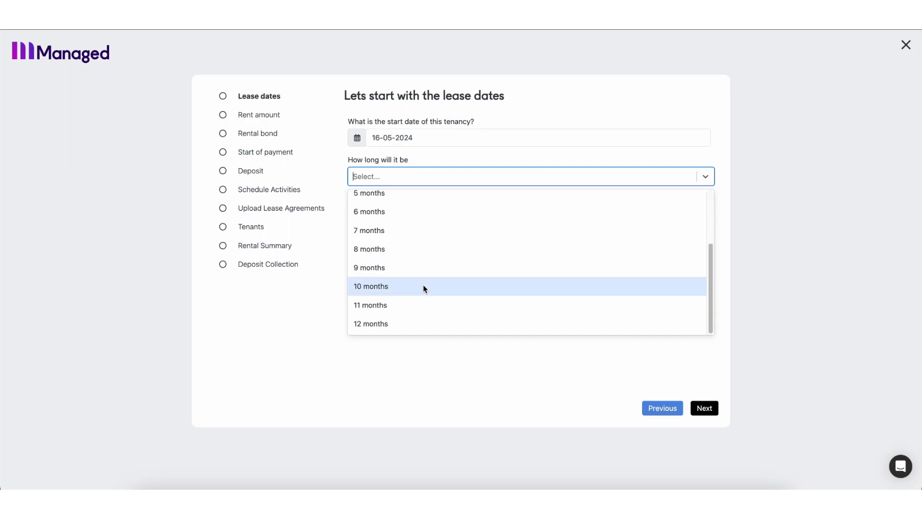
pyautogui.click(416, 323)
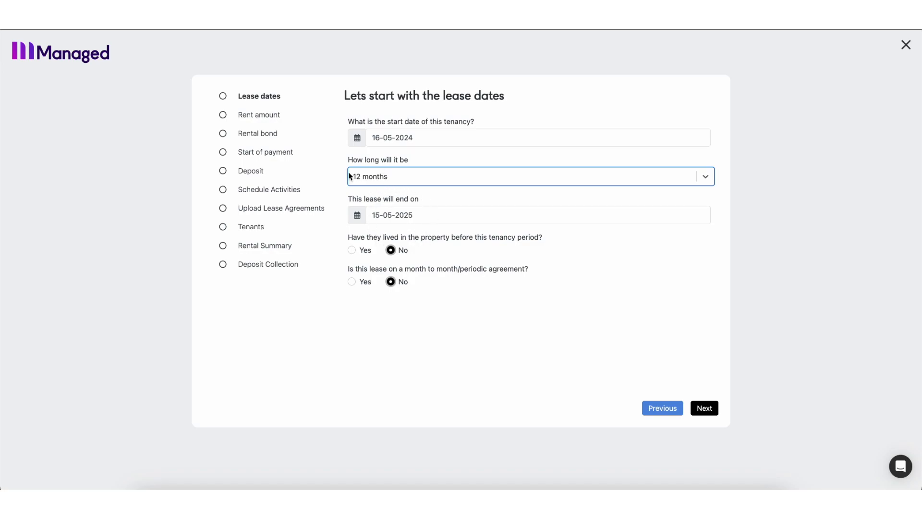
pyautogui.click(433, 215)
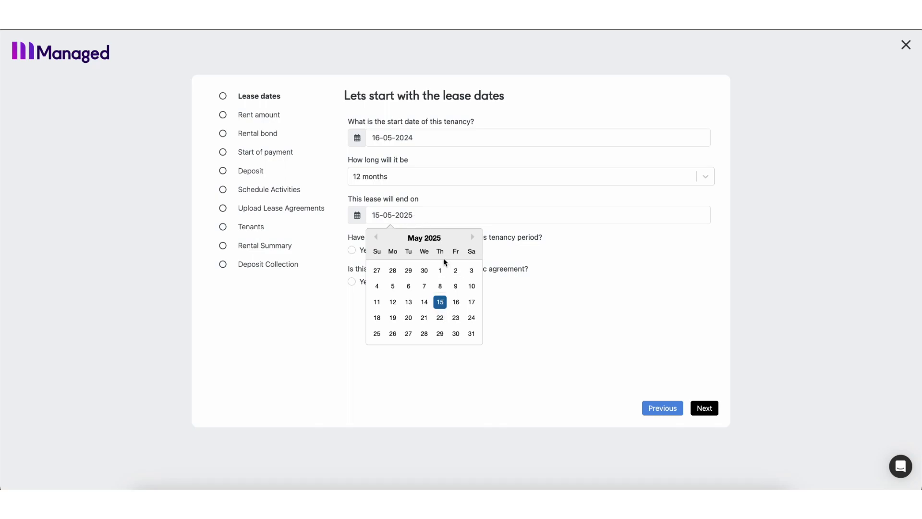
pyautogui.click(475, 238)
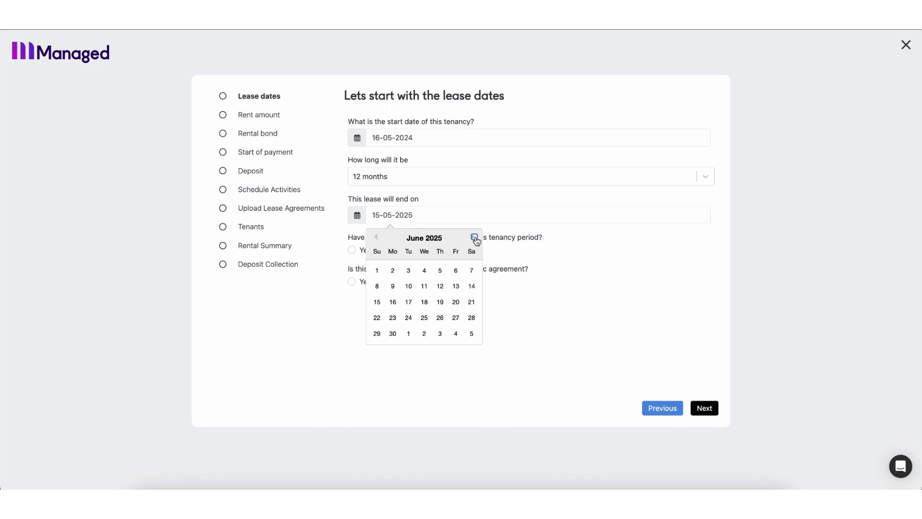
pyautogui.click(440, 285)
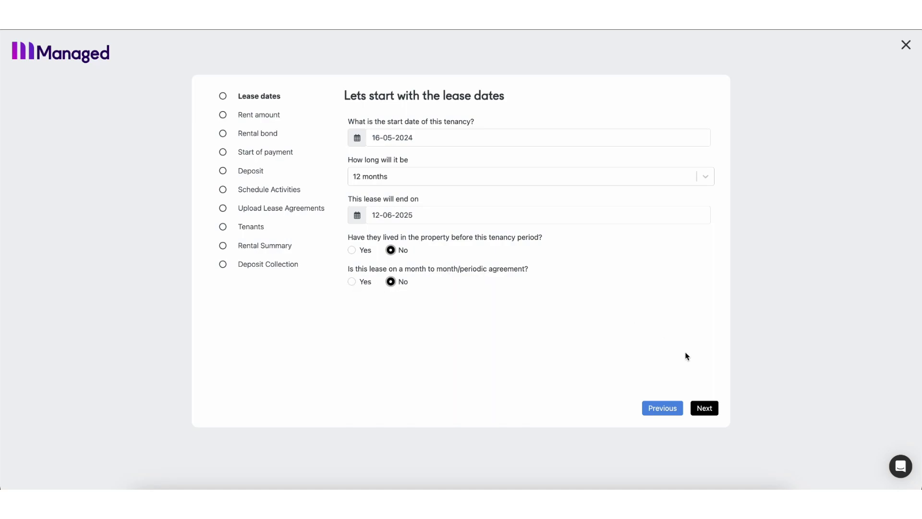
pyautogui.click(710, 409)
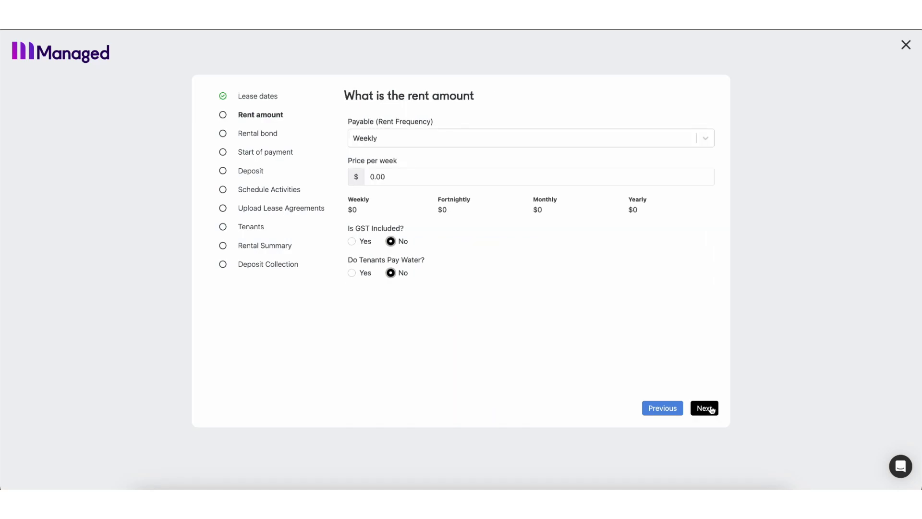
# - Set rent to $1700 fortnightly, comparing Monthly and Weekly views before returning to Fortnightly
pyautogui.click(473, 140)
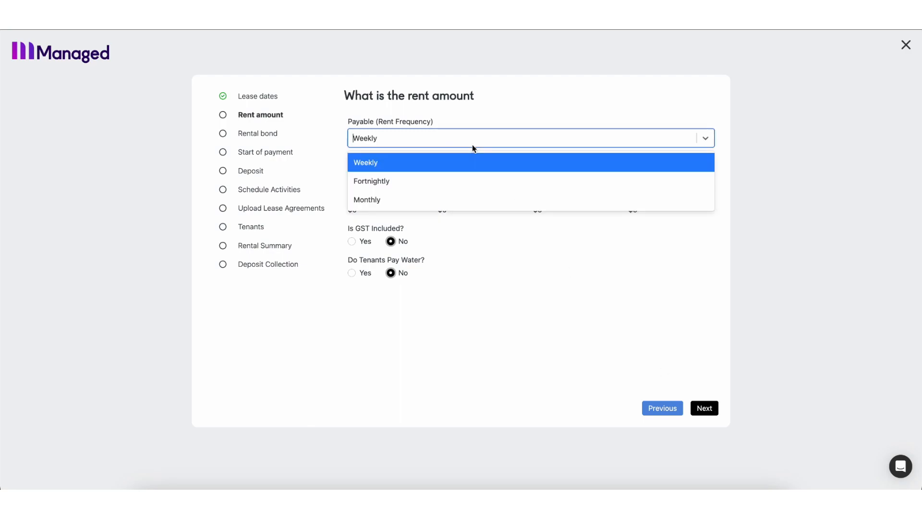
pyautogui.click(466, 183)
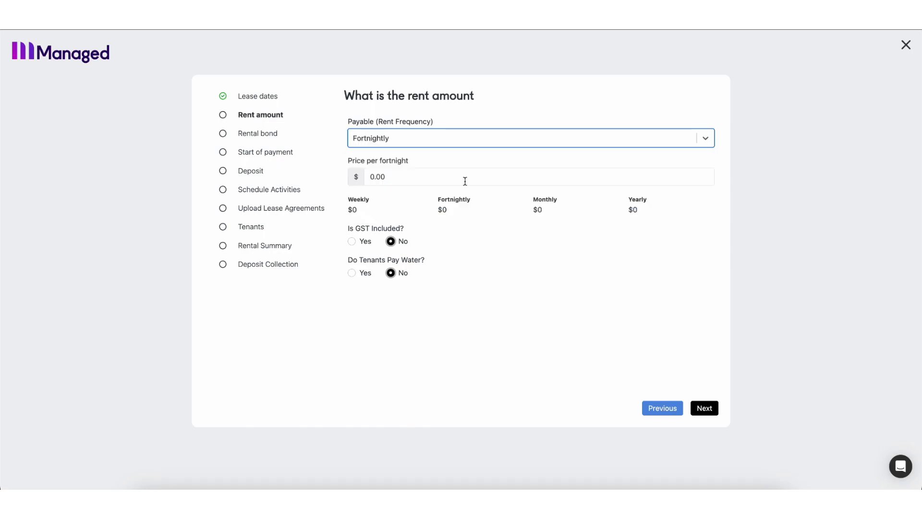
pyautogui.click(465, 181)
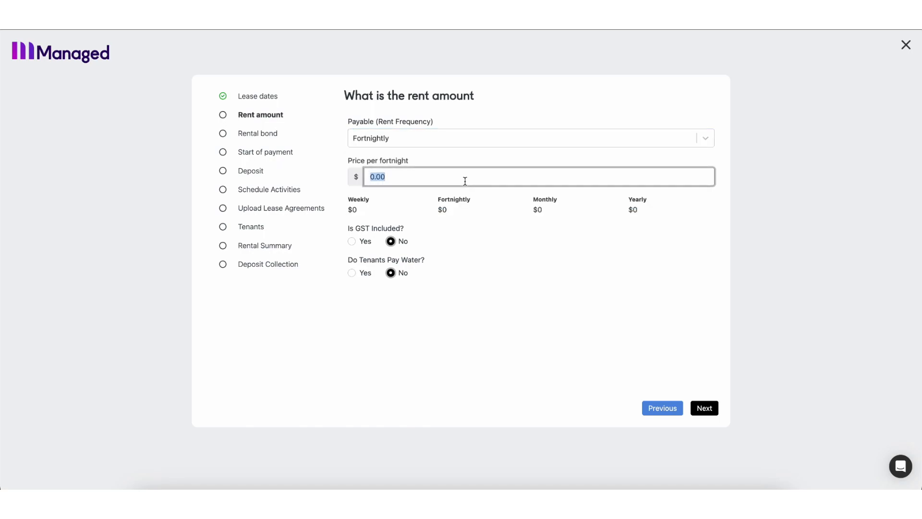
pyautogui.write('1700')
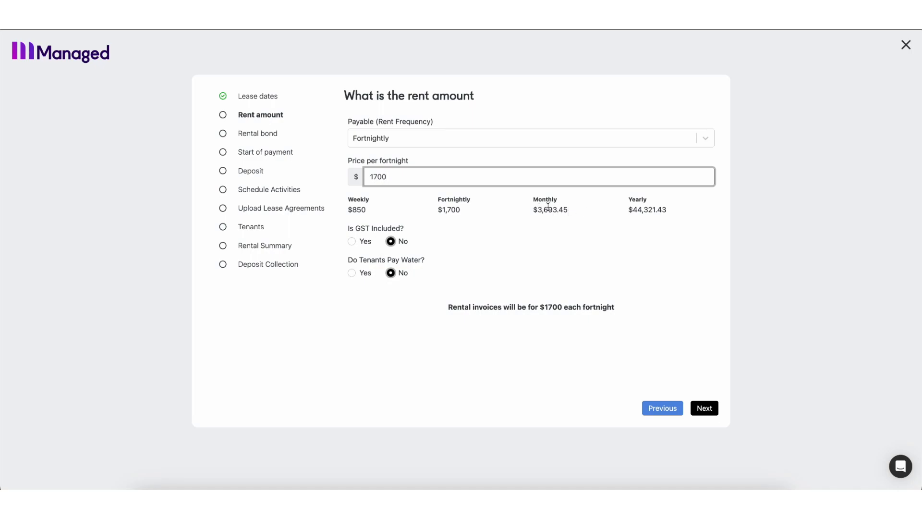
pyautogui.click(465, 139)
pyautogui.click(440, 199)
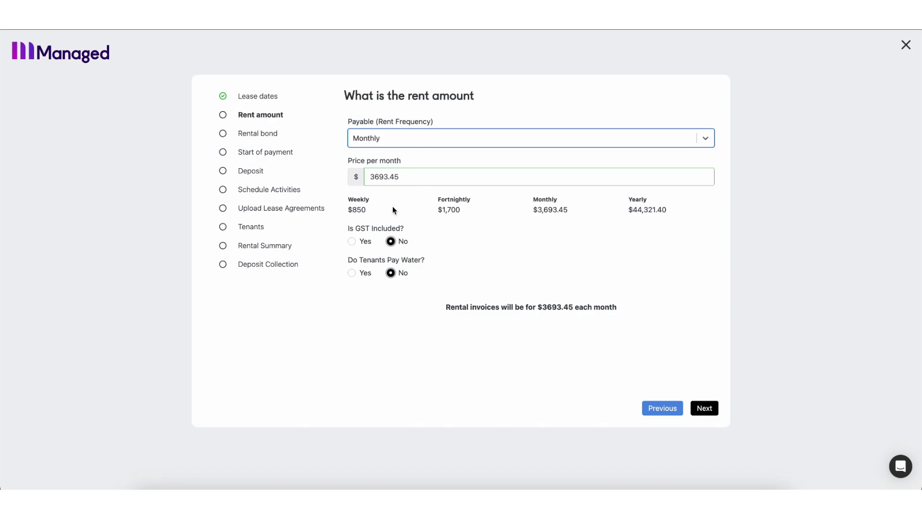
pyautogui.click(406, 140)
pyautogui.click(398, 162)
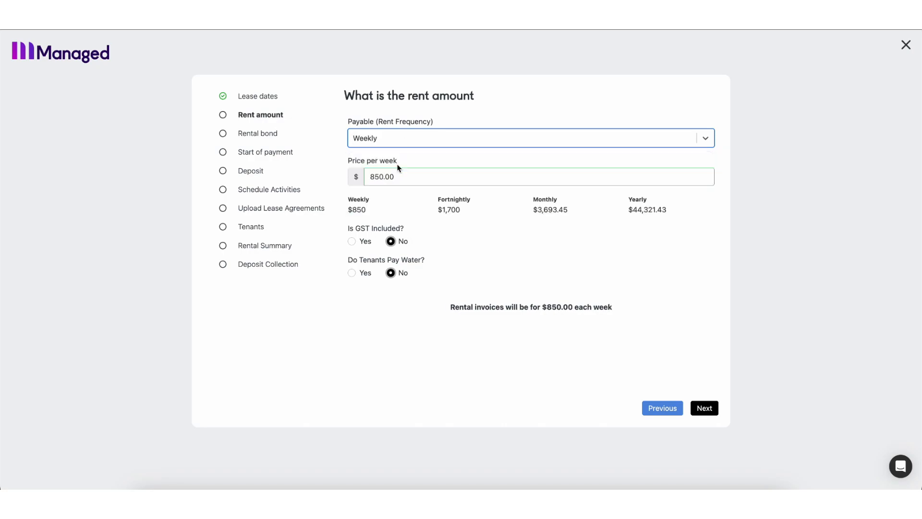
pyautogui.click(393, 144)
pyautogui.click(392, 181)
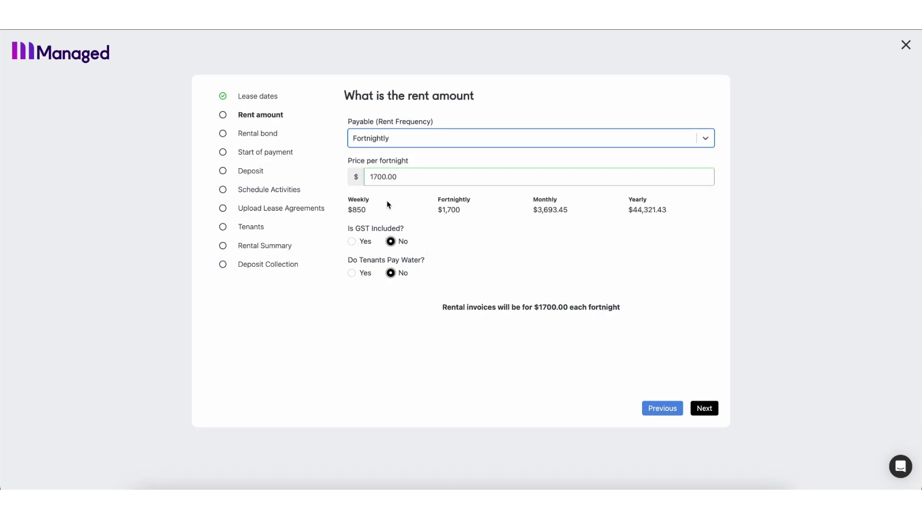
# - Mark tenants as paying water with entry meter reading 00150, then continue
pyautogui.click(352, 273)
pyautogui.click(367, 308)
pyautogui.press('BackSpace')
pyautogui.write('000')
pyautogui.press('BackSpace')
pyautogui.write('150')
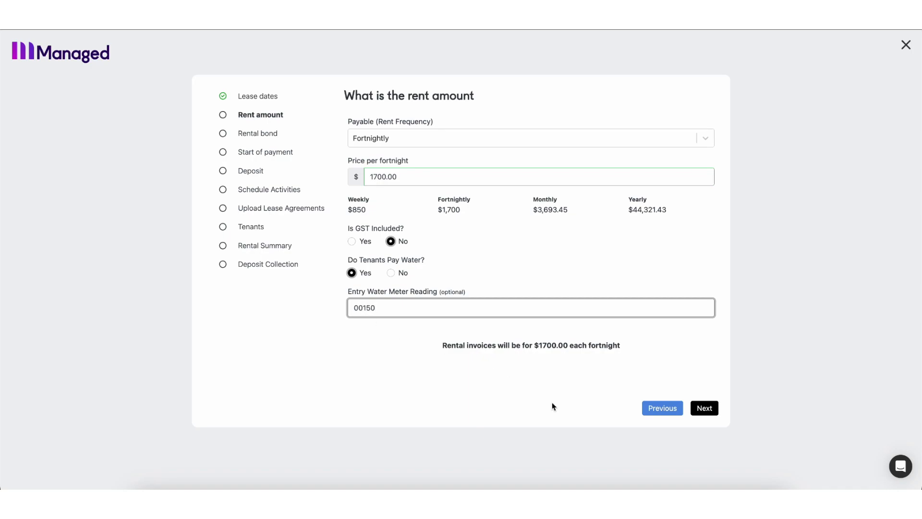
pyautogui.click(704, 410)
# - Enter the bond ID, replace the zero bond amount with $1700, and continue
pyautogui.click(426, 142)
pyautogui.write('T100001')
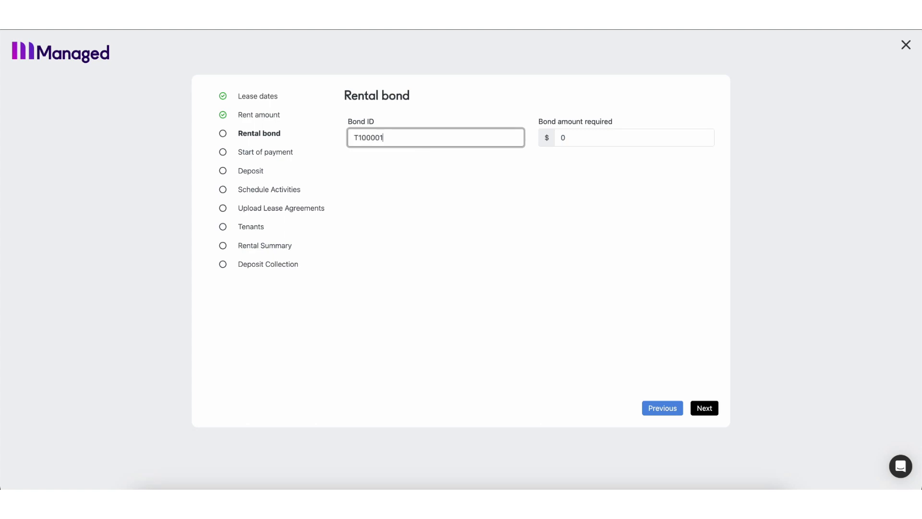
pyautogui.click(584, 136)
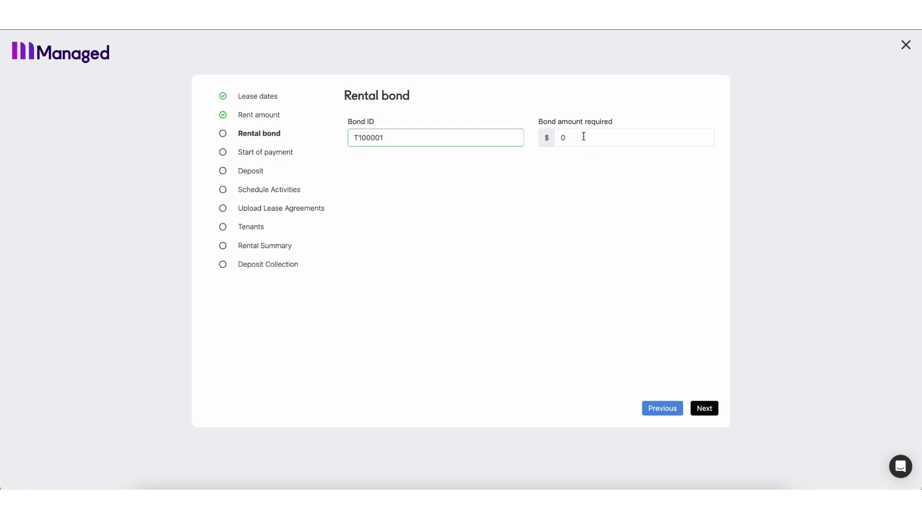
pyautogui.click(578, 136)
pyautogui.press('BackSpace')
pyautogui.write('1700')
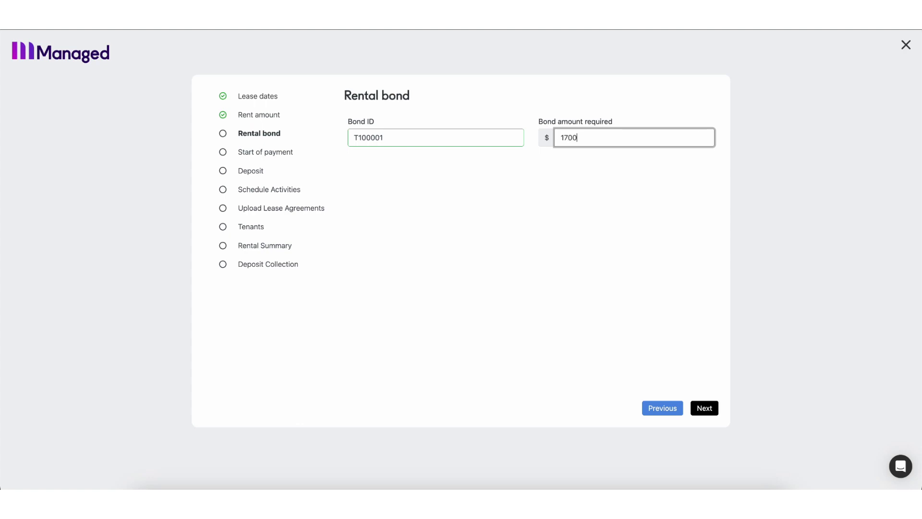
pyautogui.click(705, 408)
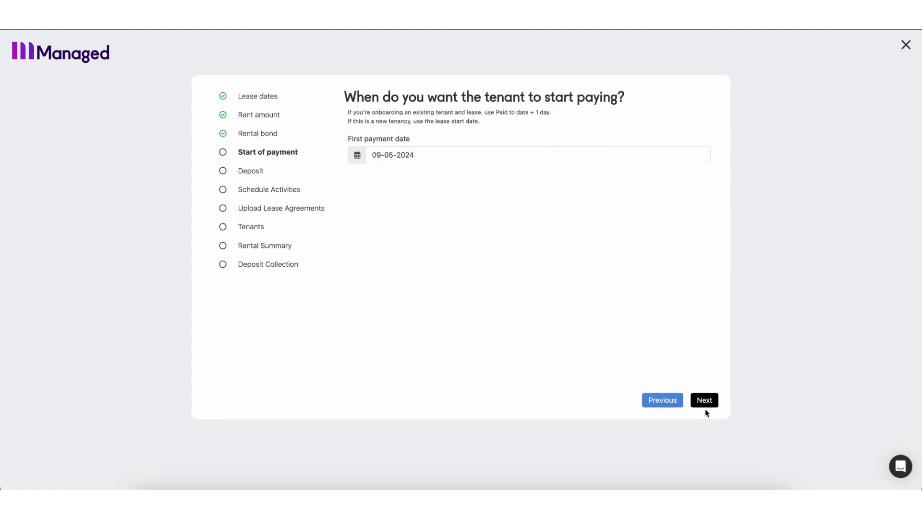
# - Pick 16 May 2024 as the first payment date and continue
pyautogui.click(460, 155)
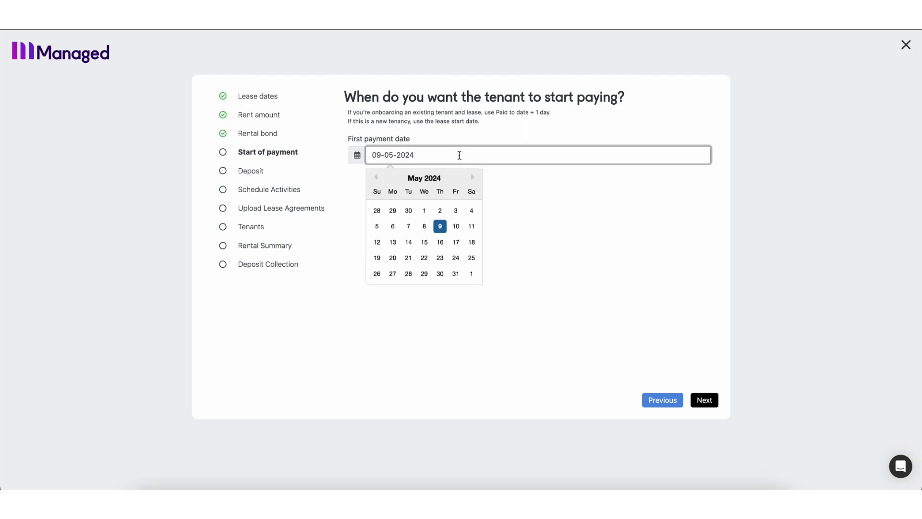
pyautogui.click(440, 243)
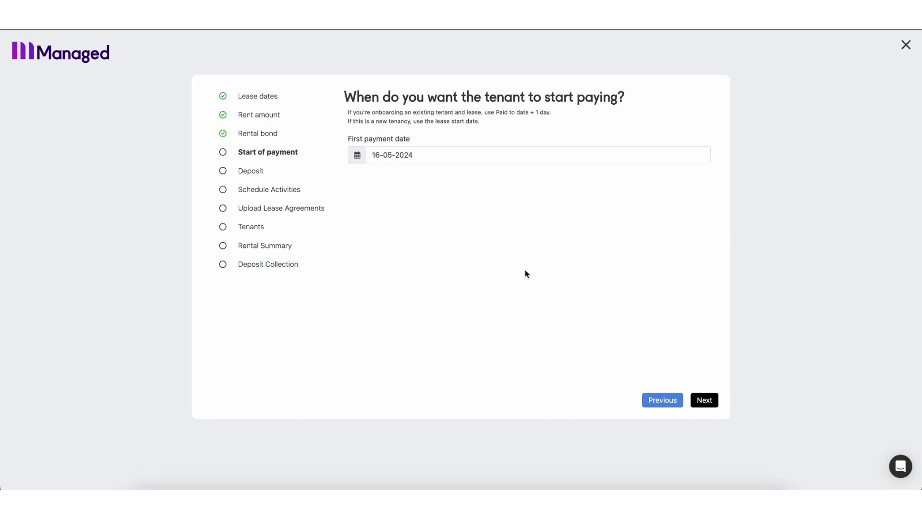
pyautogui.click(712, 404)
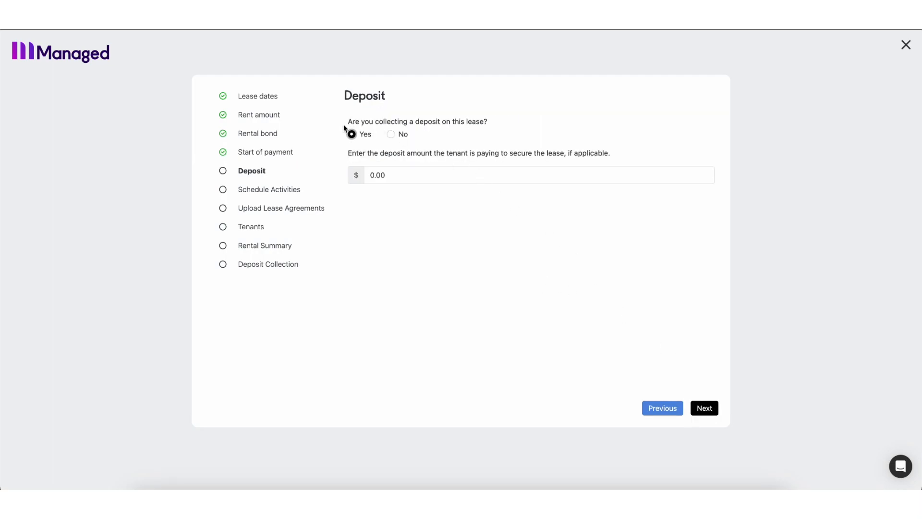
# - Enter a $1700 deposit amount and continue
pyautogui.click(400, 173)
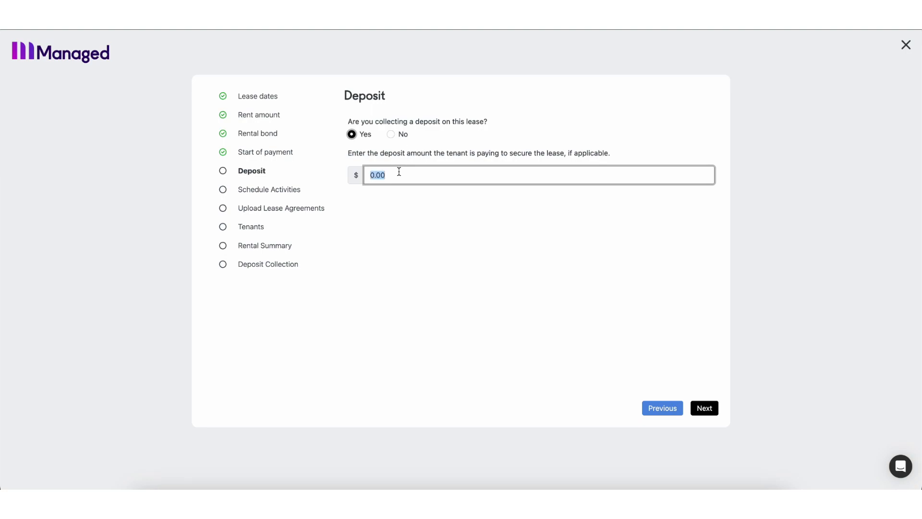
pyautogui.write('1700')
pyautogui.click(705, 408)
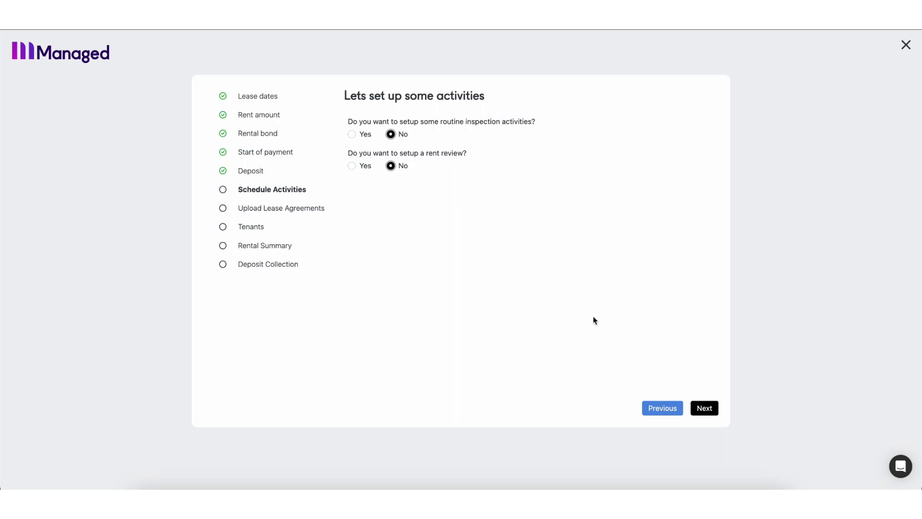
# - Turn on routine inspections starting 17 June 2024, repeating every 6 months
pyautogui.click(352, 135)
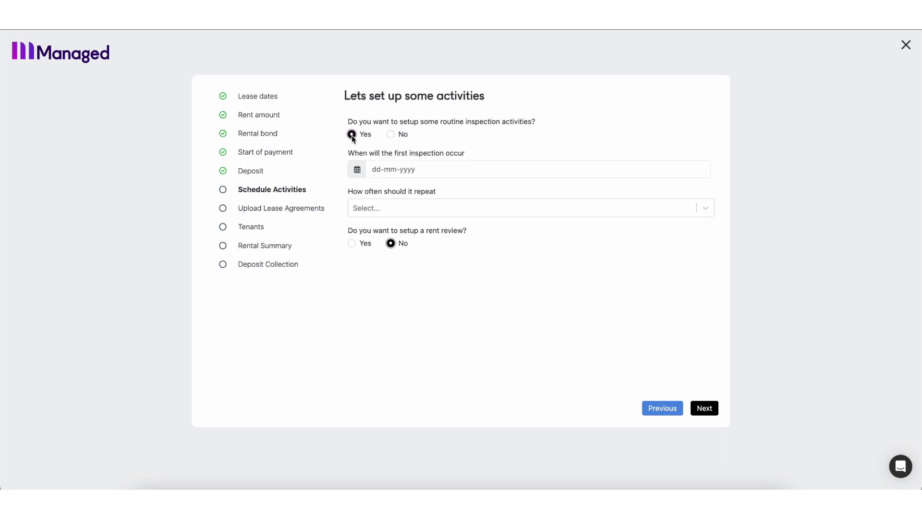
pyautogui.click(392, 165)
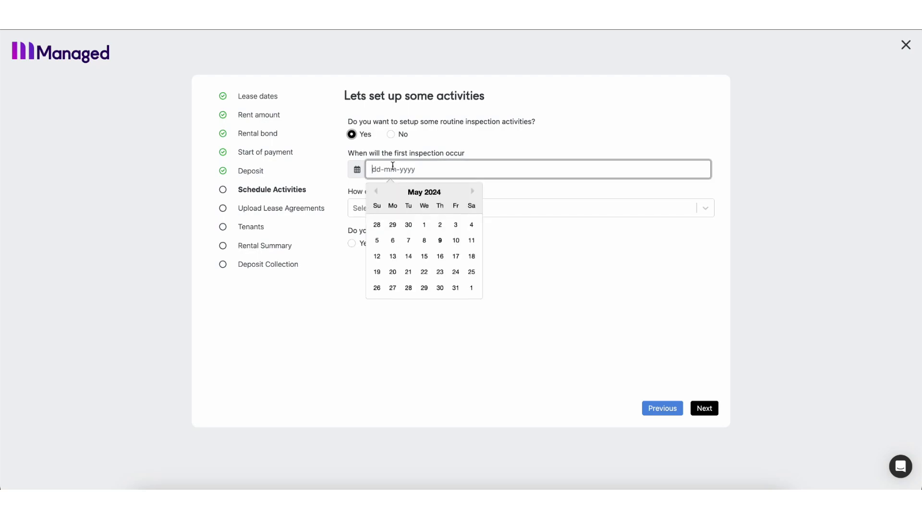
pyautogui.click(473, 191)
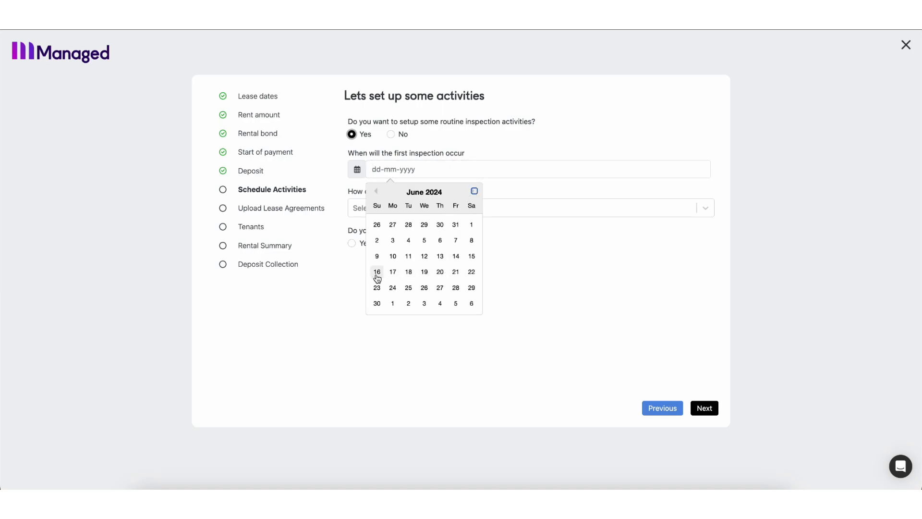
pyautogui.click(391, 270)
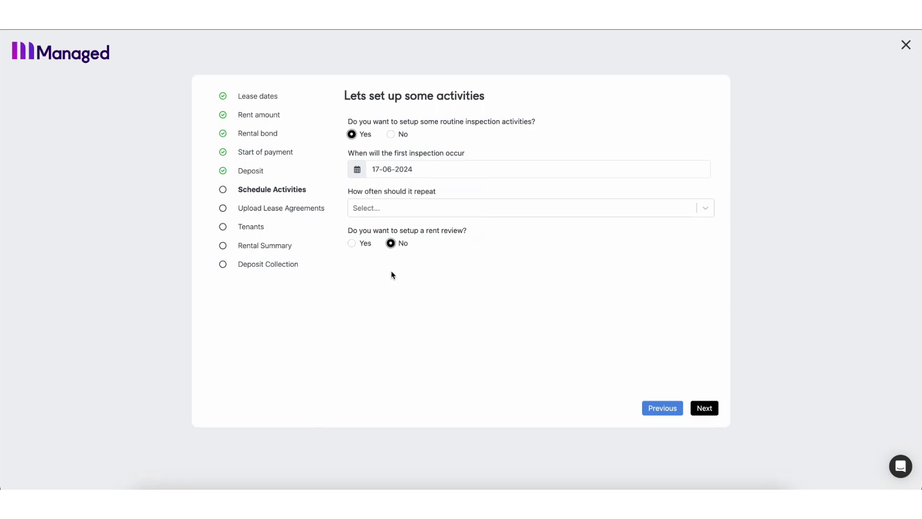
pyautogui.click(418, 215)
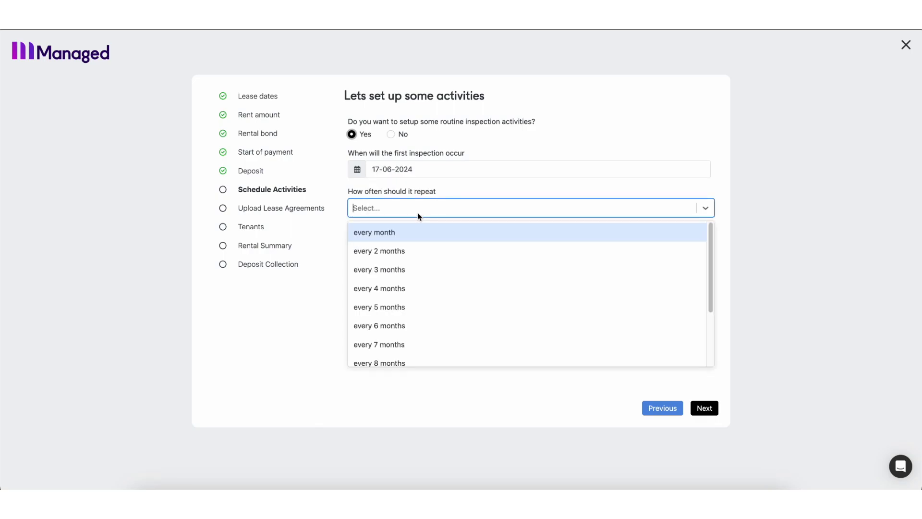
pyautogui.click(403, 324)
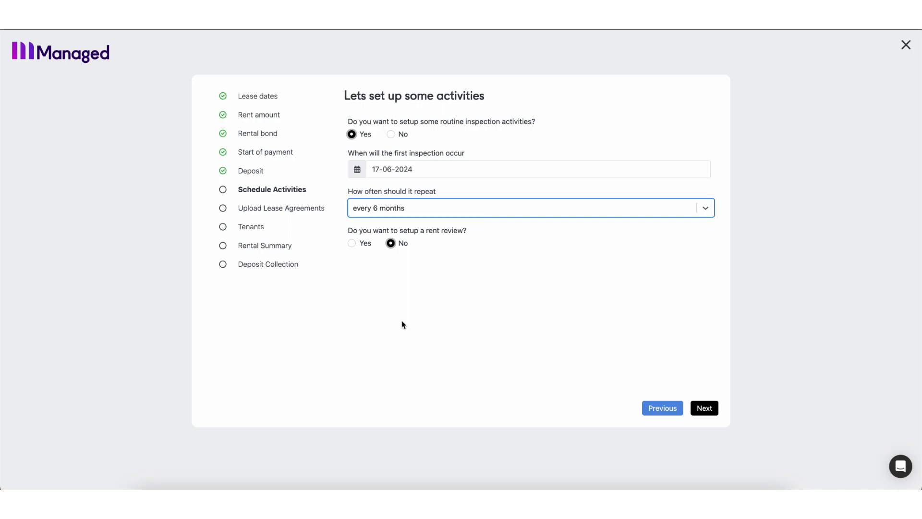
# - Turn on rent reviews starting 16 February 2025, repeating every 12 months, and continue
pyautogui.click(354, 243)
pyautogui.click(423, 275)
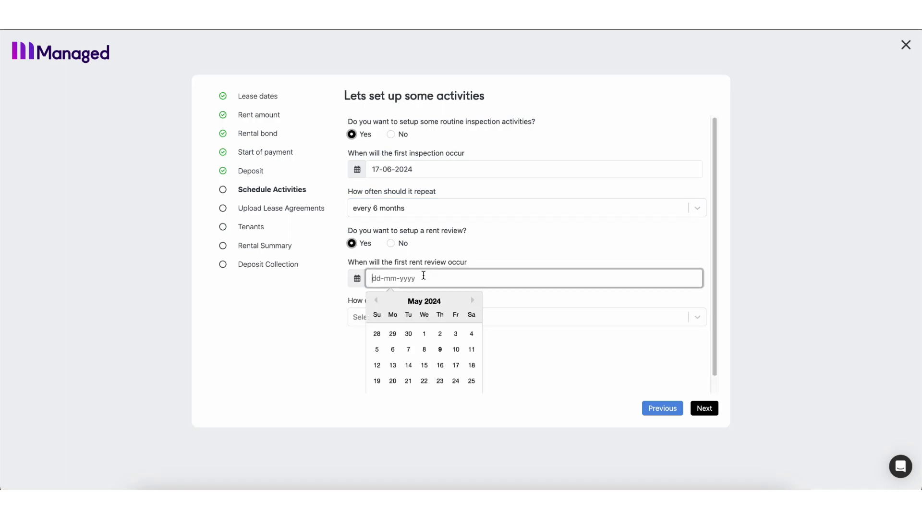
pyautogui.click(475, 300)
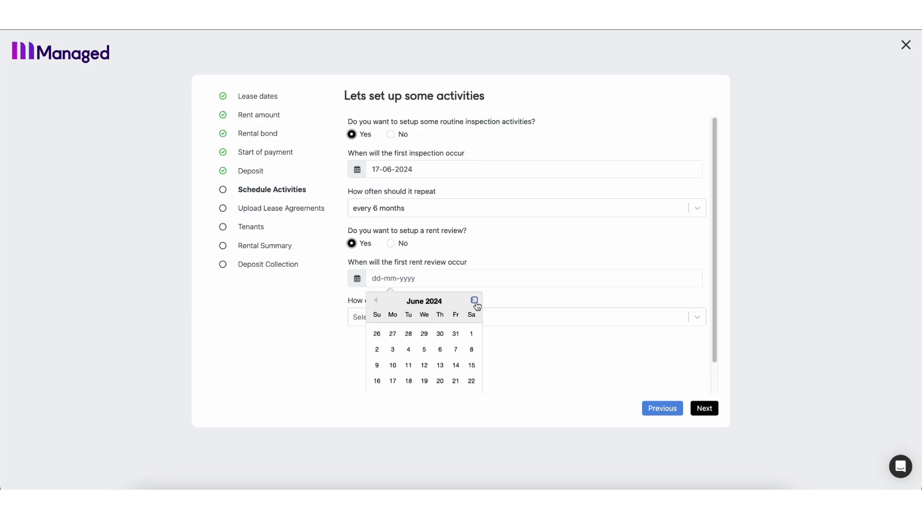
pyautogui.click(474, 301)
pyautogui.click(475, 301)
pyautogui.click(475, 300)
pyautogui.click(475, 301)
pyautogui.click(475, 301)
pyautogui.click(475, 301)
pyautogui.click(474, 300)
pyautogui.click(475, 301)
pyautogui.click(378, 382)
pyautogui.click(420, 317)
pyautogui.scroll(-3, 417, 355)
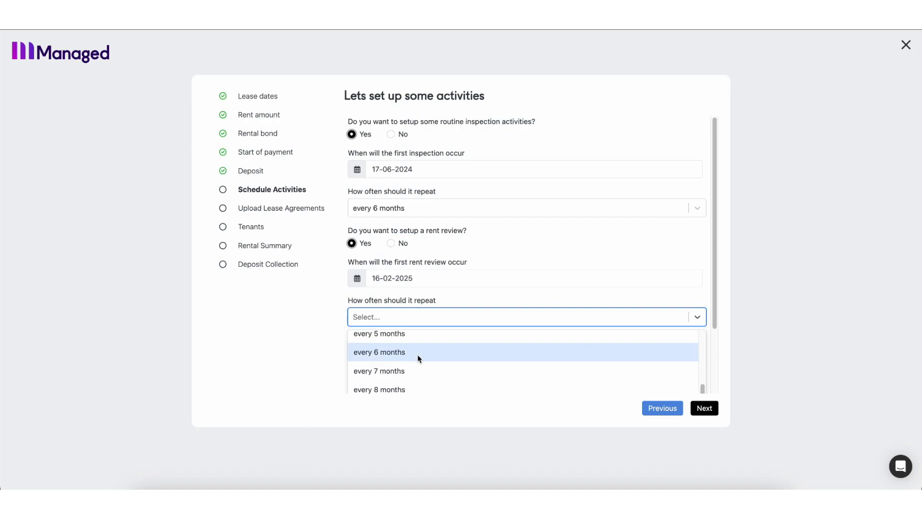
pyautogui.scroll(-2, 560, 263)
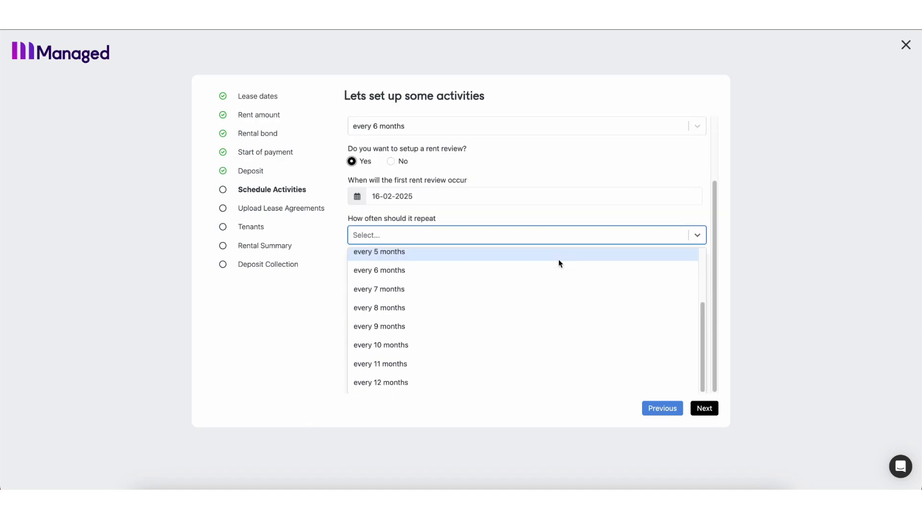
pyautogui.click(454, 381)
pyautogui.click(705, 409)
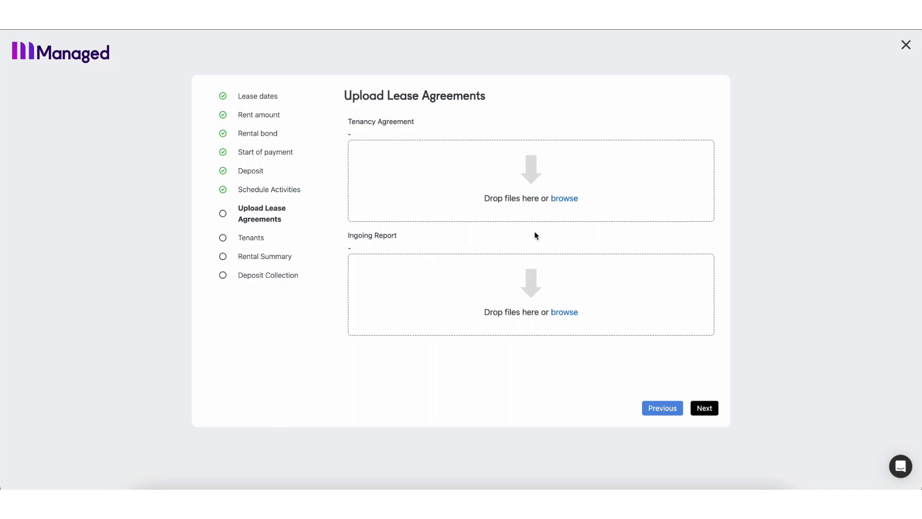
# - Skip lease uploads and enter the primary tenant's first and last name
pyautogui.click(706, 408)
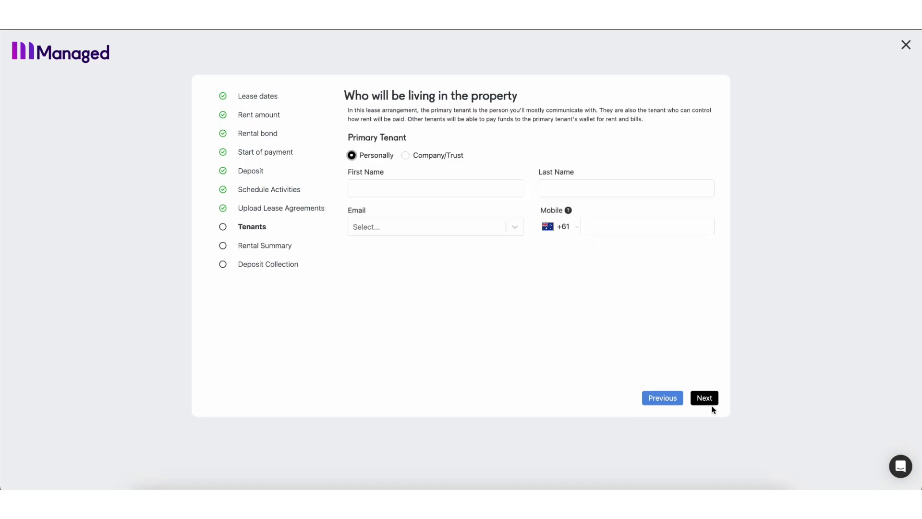
pyautogui.click(448, 193)
pyautogui.write('Justin')
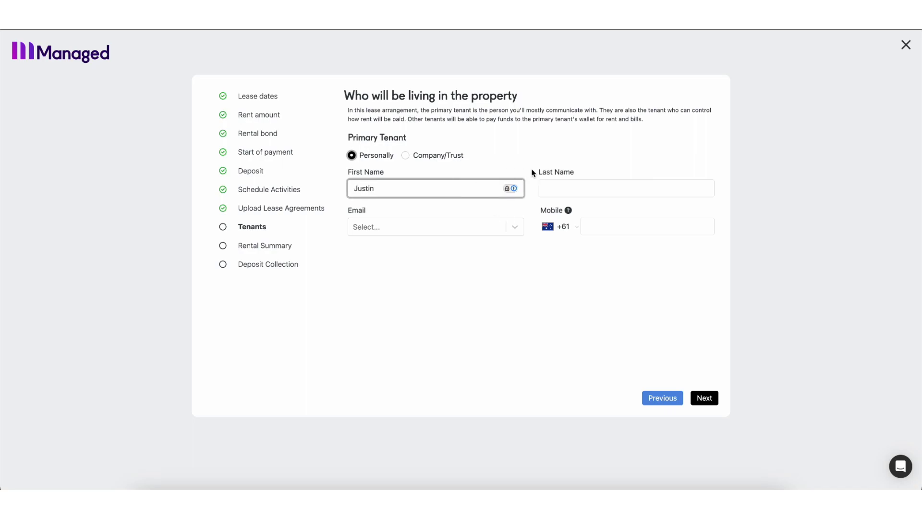
pyautogui.click(580, 184)
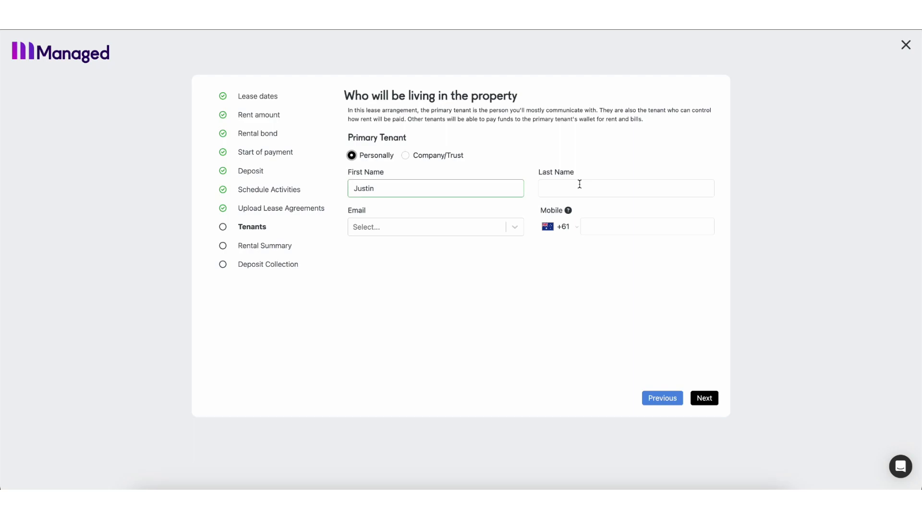
pyautogui.write('Bieber')
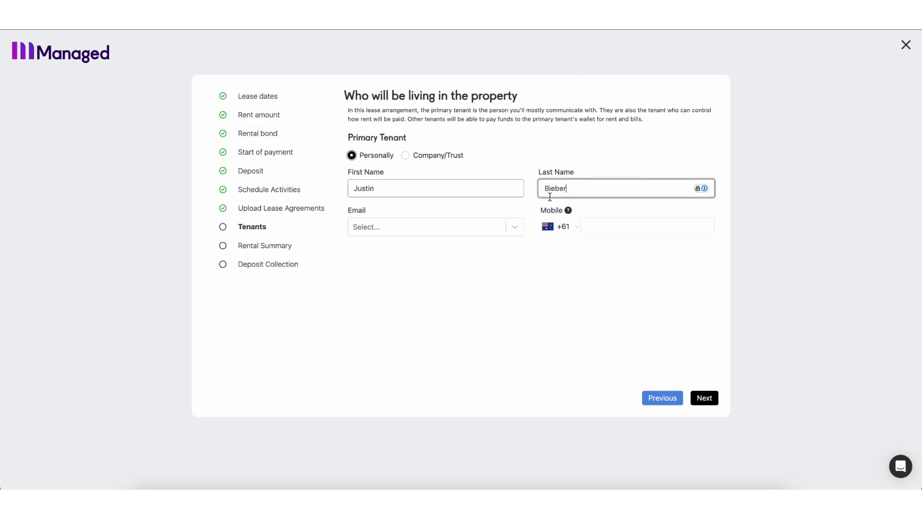
# - Paste in the tenant's e-mail address and type their mobile number
pyautogui.click(462, 226)
pyautogui.hotkey('ctrl', 'v')
pyautogui.press('Return')
pyautogui.click(593, 226)
pyautogui.write('415 185')
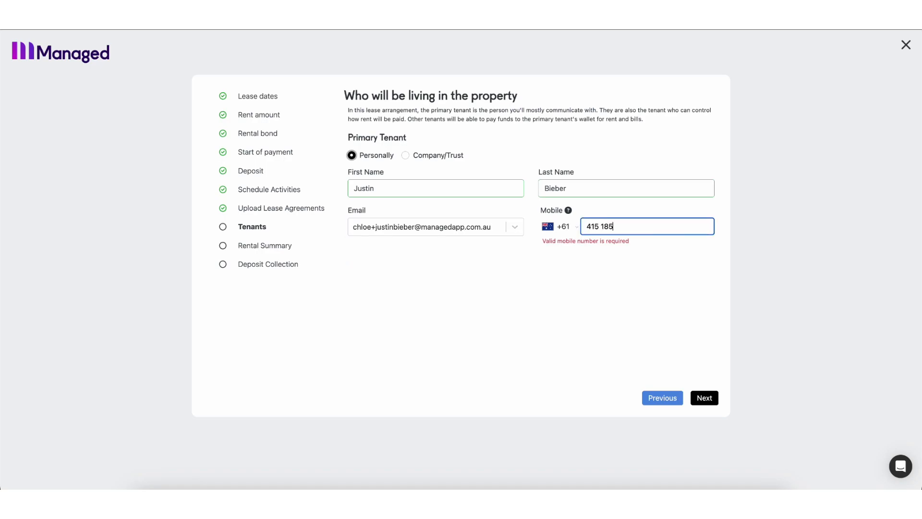
pyautogui.write(' 693')
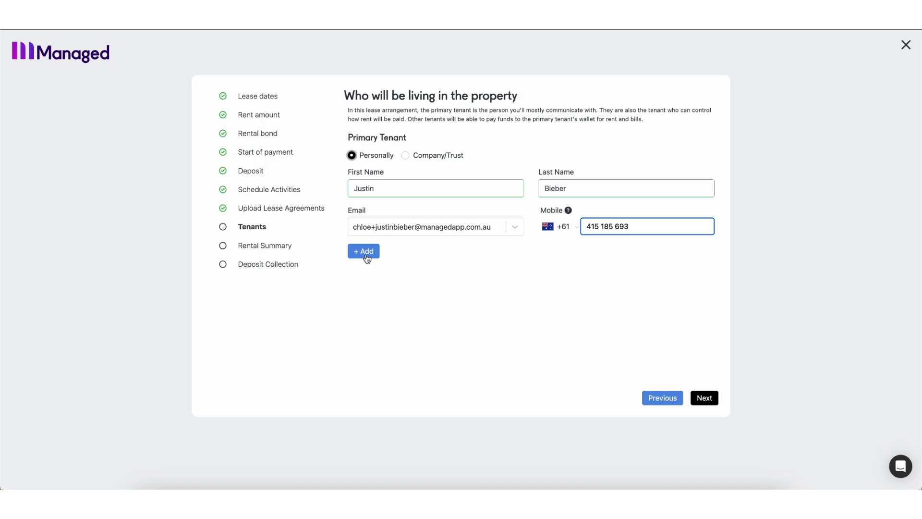
# - Review the rental summary of lease dates, rent, bond, schedules and tenant
pyautogui.click(714, 403)
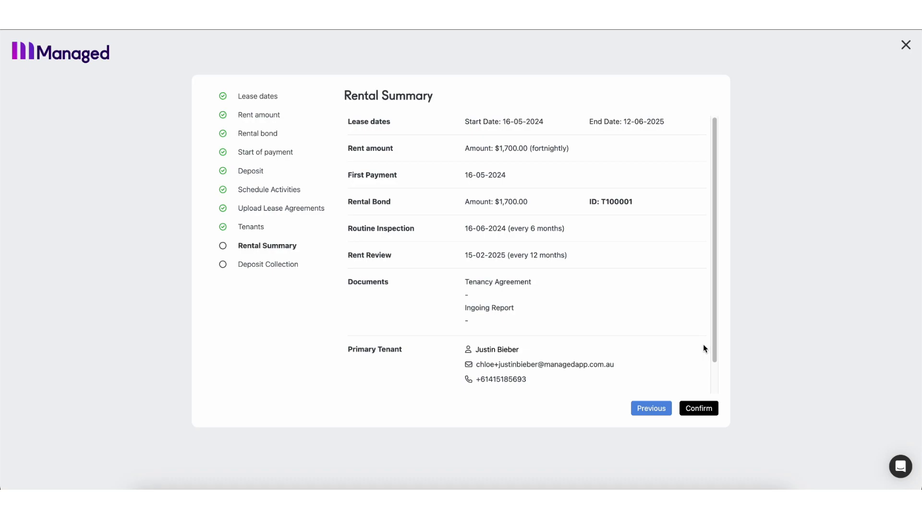
pyautogui.scroll(-3, 703, 344)
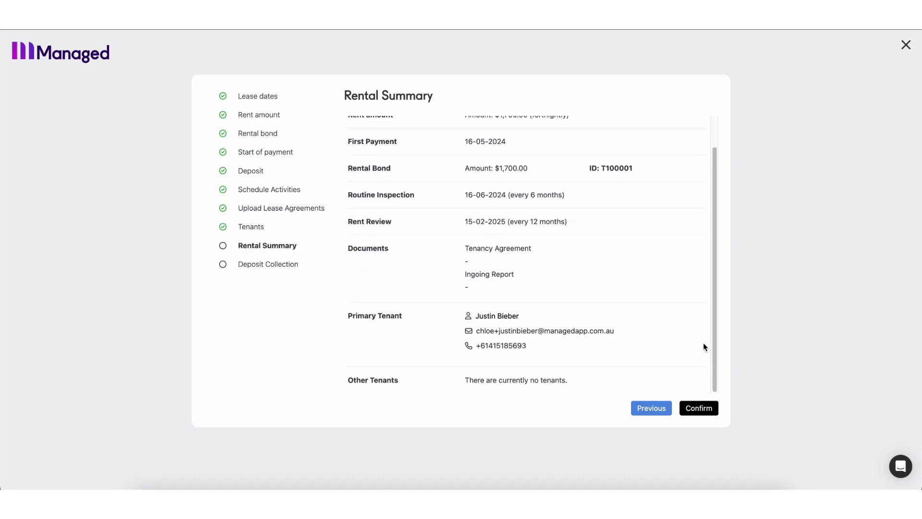
pyautogui.scroll(3, 669, 218)
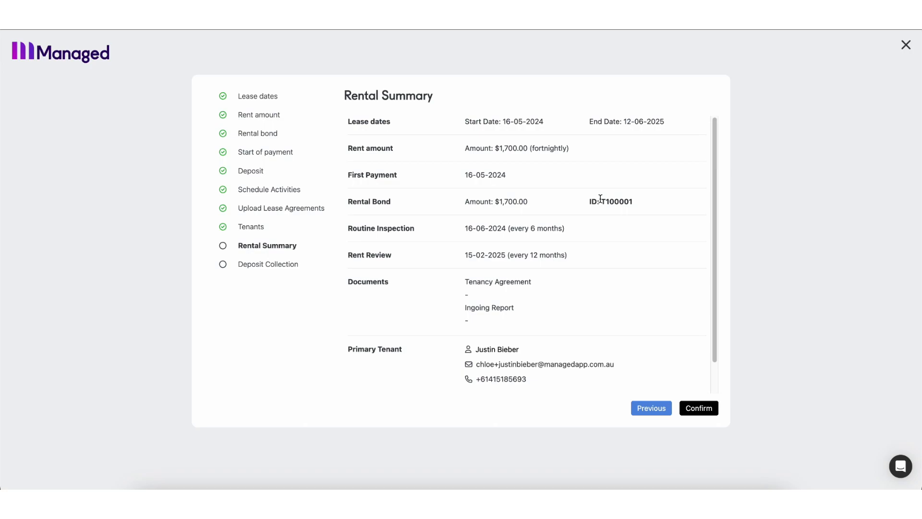
# - Revisit Start of payment and step through each wizard page back to the summary
pyautogui.click(223, 154)
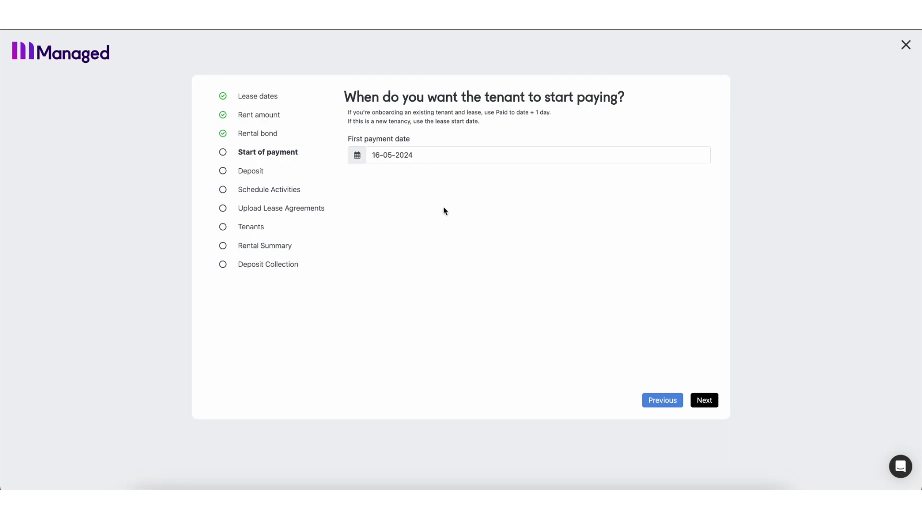
pyautogui.click(705, 399)
pyautogui.click(707, 408)
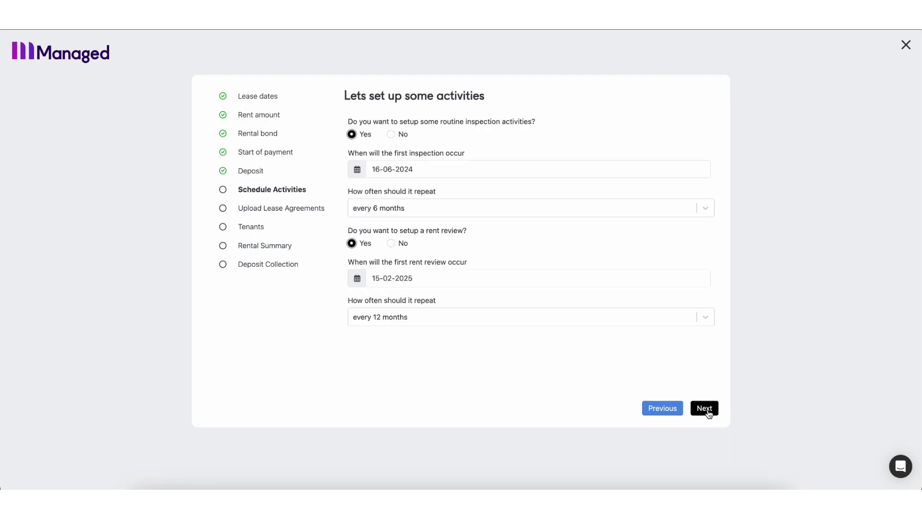
pyautogui.click(708, 411)
pyautogui.click(708, 411)
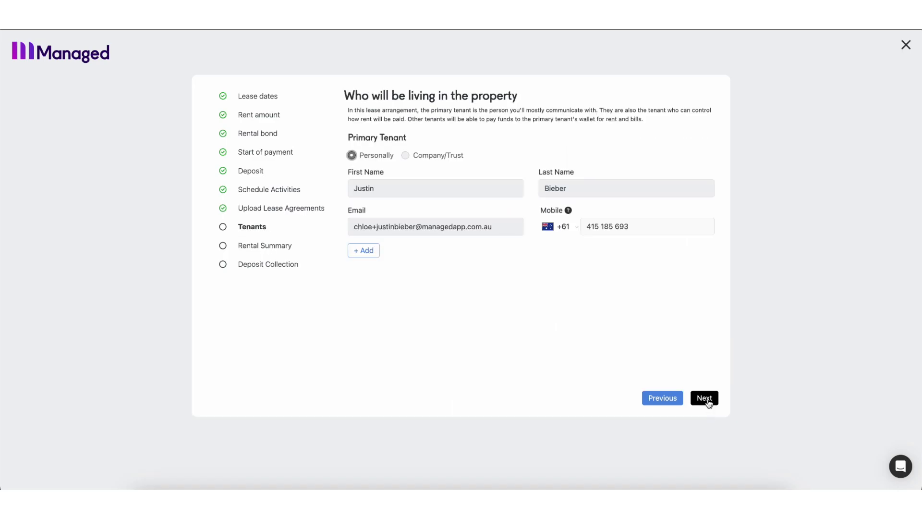
pyautogui.click(708, 403)
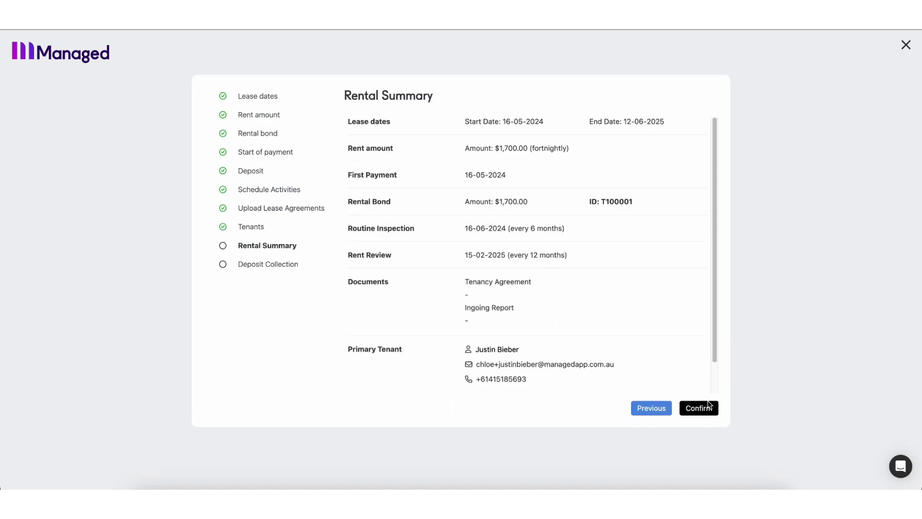
pyautogui.click(707, 408)
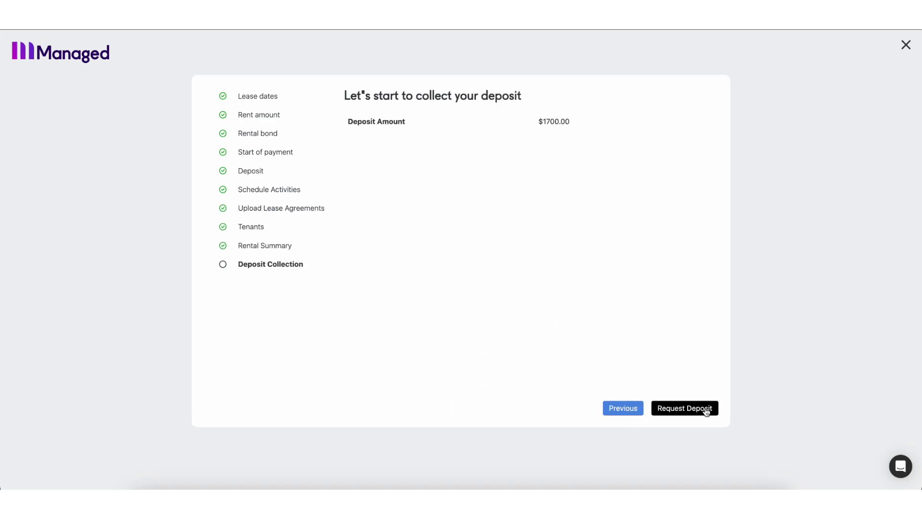
pyautogui.click(704, 412)
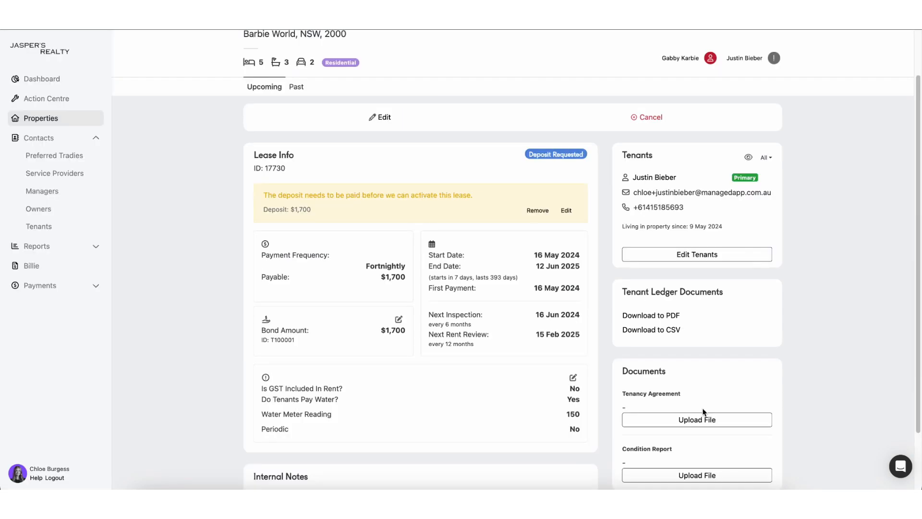
pyautogui.scroll(2, 704, 412)
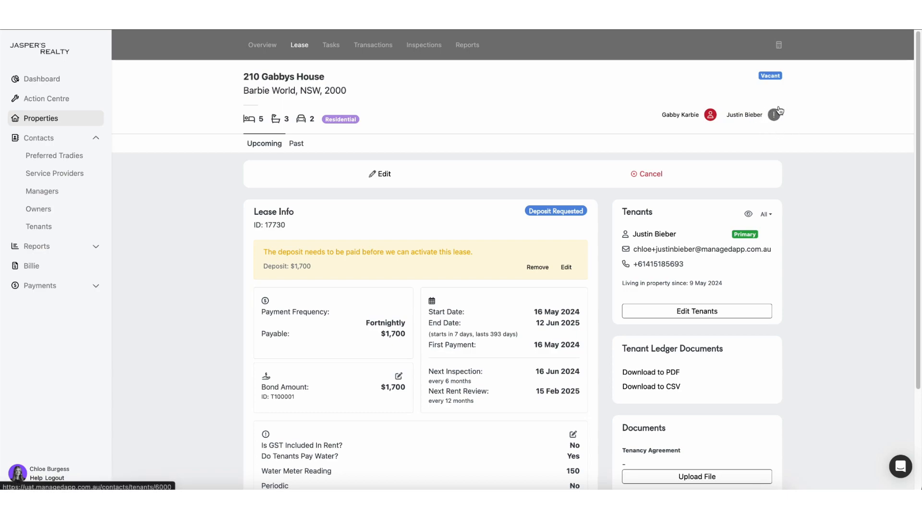
# - Send the tenant an account invitation from their contact page, then leave the edit form
pyautogui.click(745, 114)
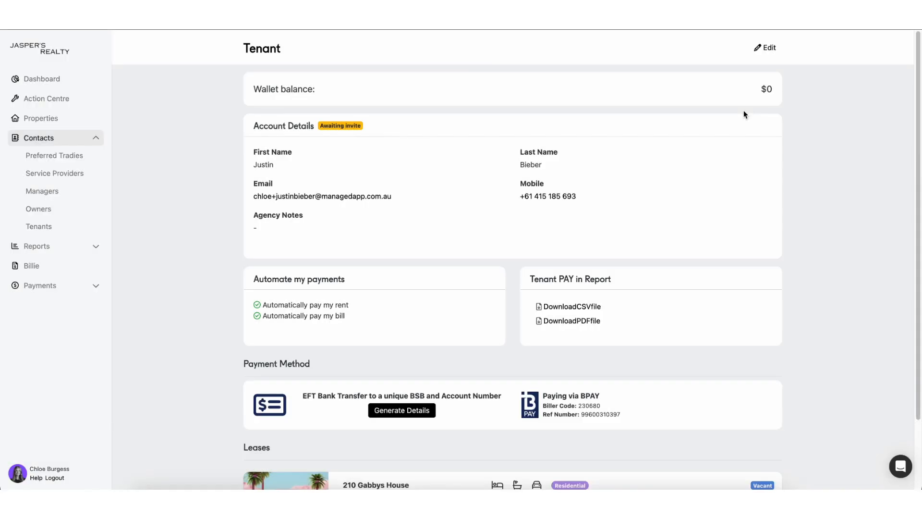
pyautogui.click(767, 49)
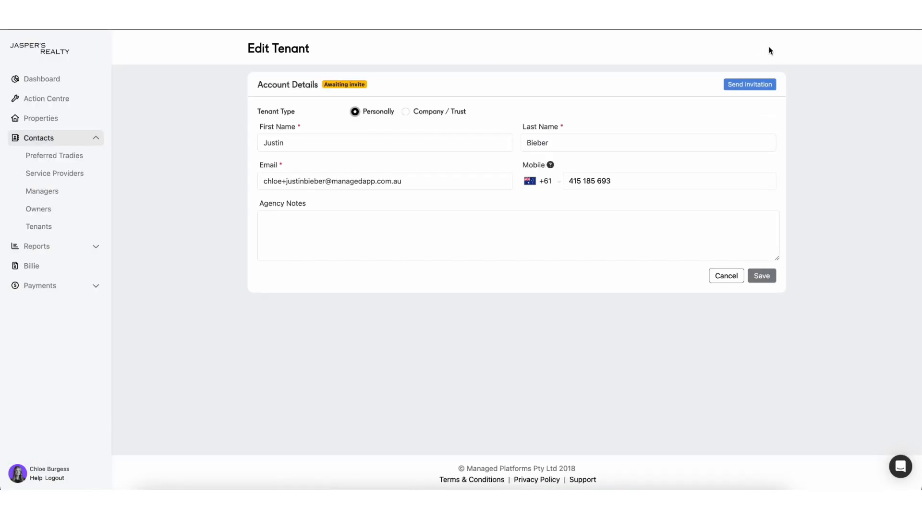
pyautogui.click(747, 87)
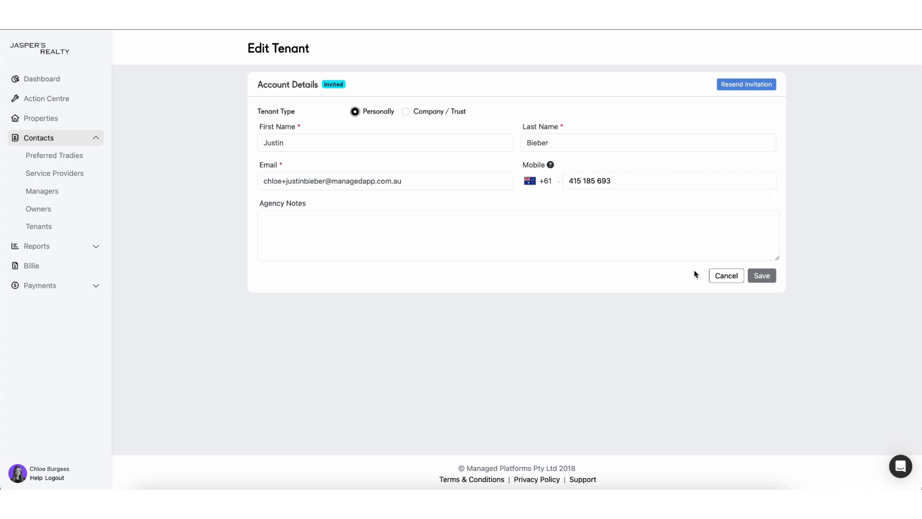
pyautogui.click(726, 276)
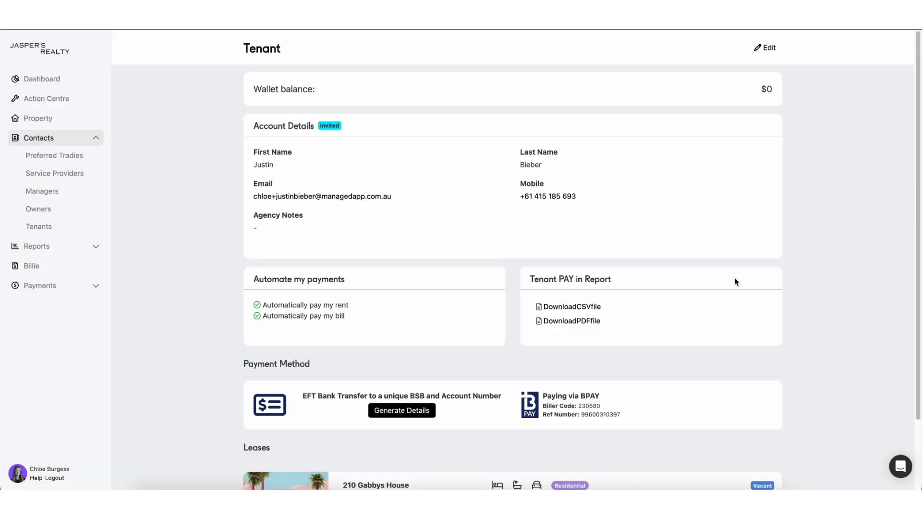
# - Generate the tenant's unique BSB and account number for EFT payment and highlight them
pyautogui.scroll(-3, 734, 282)
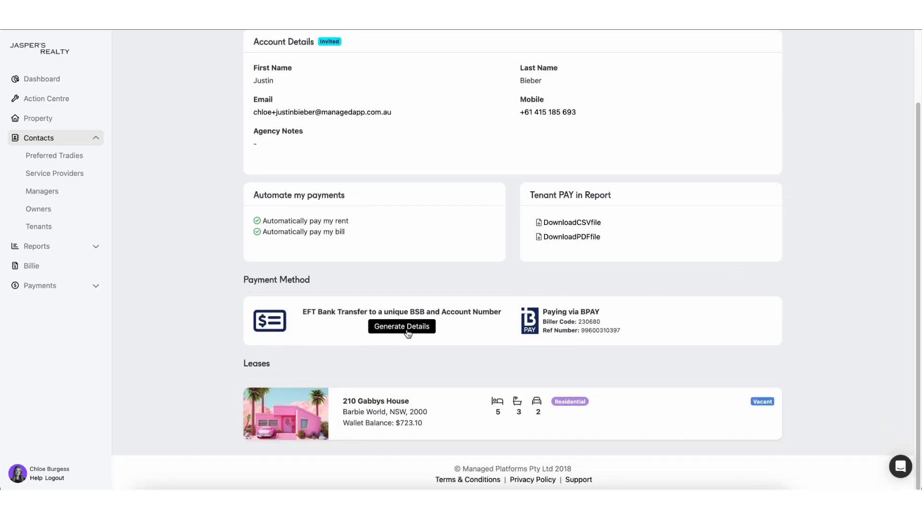
pyautogui.click(407, 330)
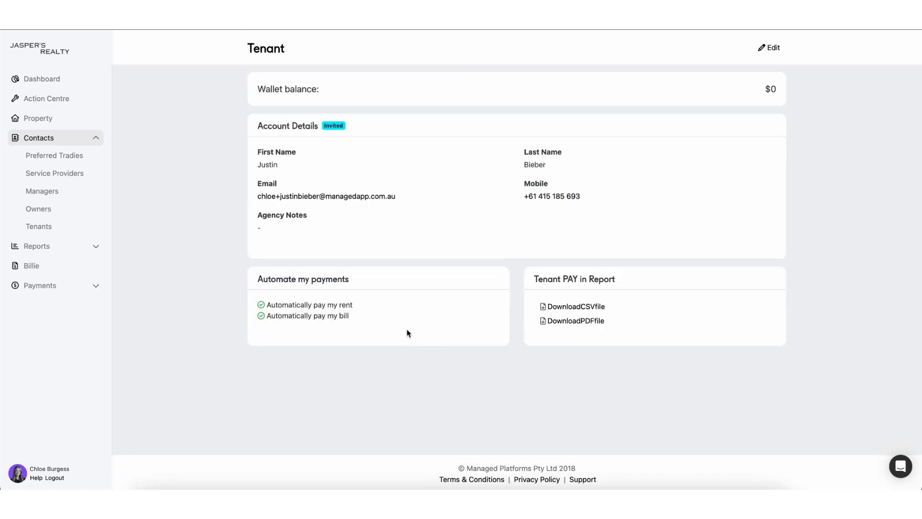
pyautogui.scroll(-3, 407, 332)
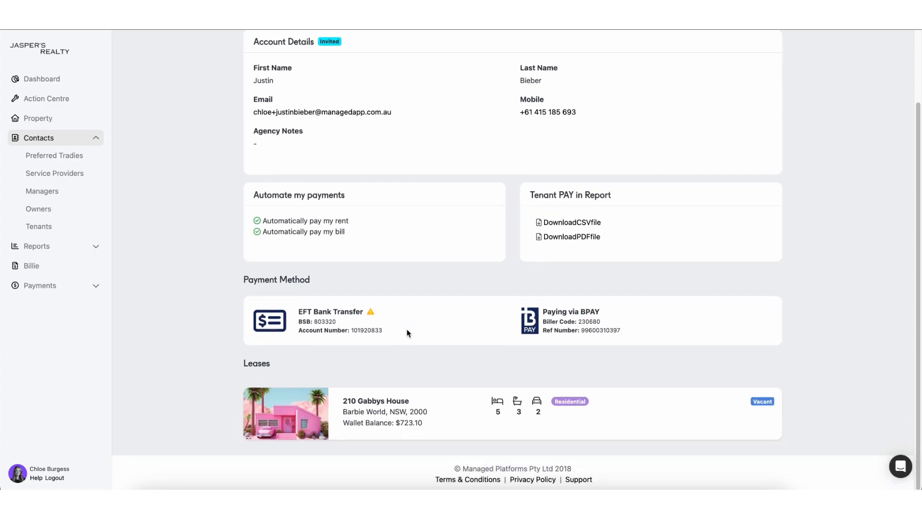
pyautogui.moveTo(296, 312); pyautogui.dragTo(402, 336)
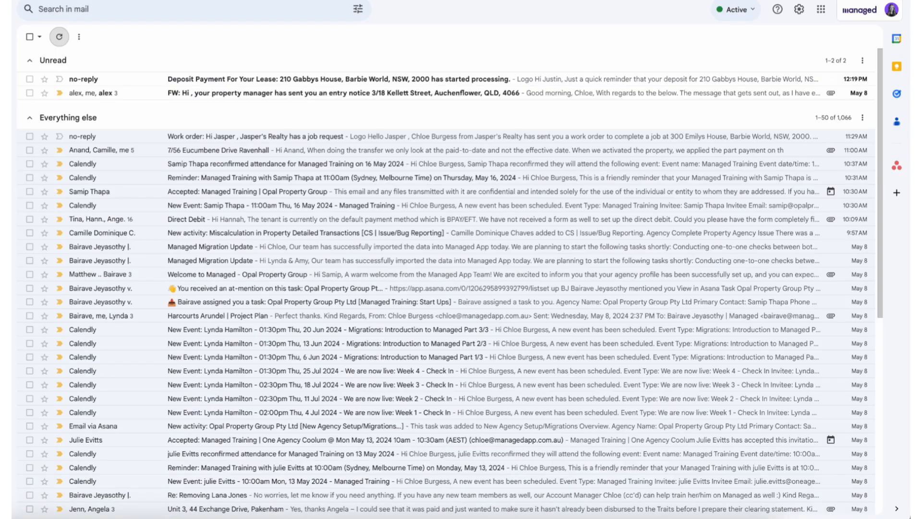
# - Open the unread 'Deposit Payment For Your Lease' email and skim its contents
pyautogui.click(101, 80)
pyautogui.scroll(-1, 291, 164)
pyautogui.scroll(1, 291, 164)
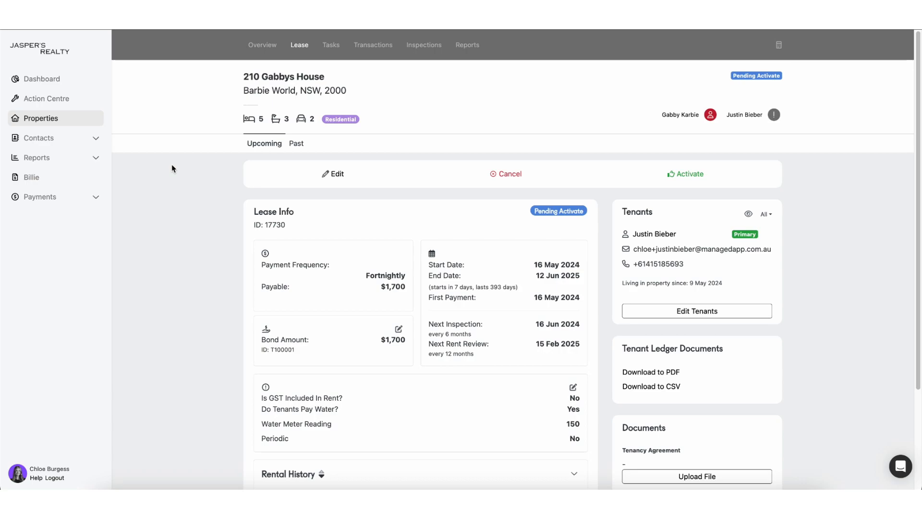
pyautogui.click(42, 85)
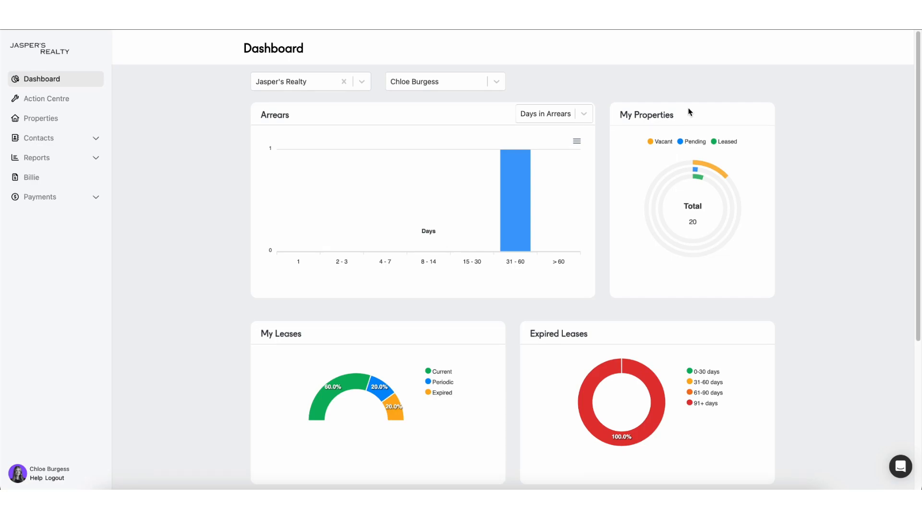
pyautogui.moveTo(695, 170)
pyautogui.click(37, 22)
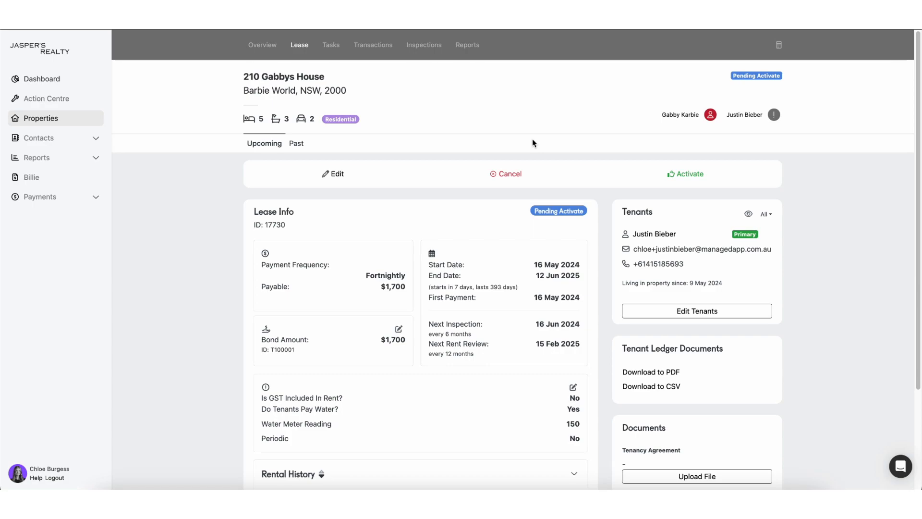
# - Begin activating the lease, delete the Lease Renewal bill and set the Letting Fee to 1000
pyautogui.click(690, 176)
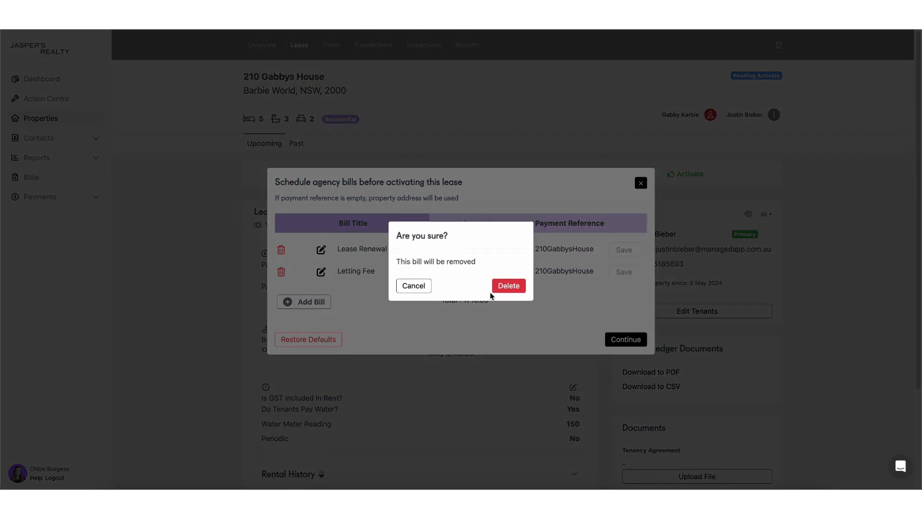
pyautogui.click(508, 284)
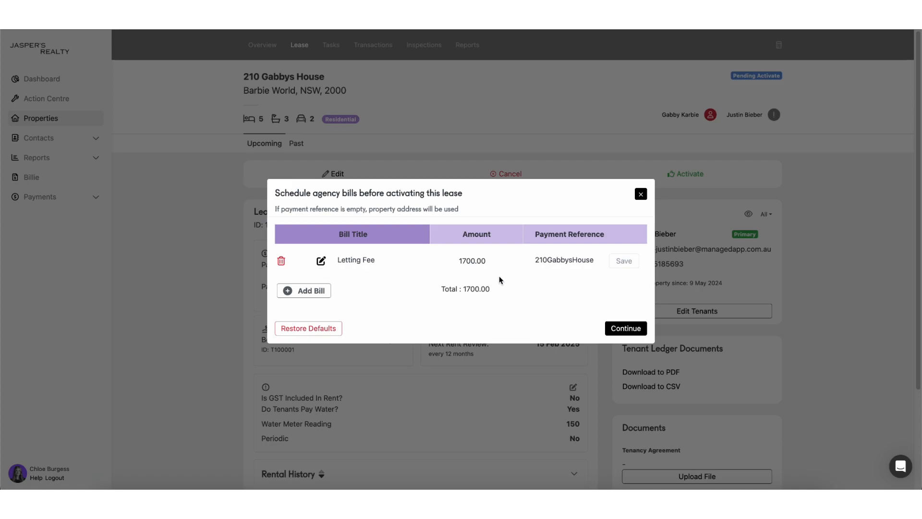
pyautogui.click(321, 262)
pyautogui.click(462, 262)
pyautogui.press('BackSpace')
pyautogui.write('0')
pyautogui.click(624, 261)
# - Add a 350 Marketing Fee bill, confirm the scheduled bills and activate the lease
pyautogui.write('Marketing Fee')
pyautogui.click(484, 279)
pyautogui.write('350')
pyautogui.press('BackSpace')
pyautogui.press('BackSpace')
pyautogui.press('BackSpace')
pyautogui.click(454, 280)
pyautogui.write('35')
pyautogui.click(622, 283)
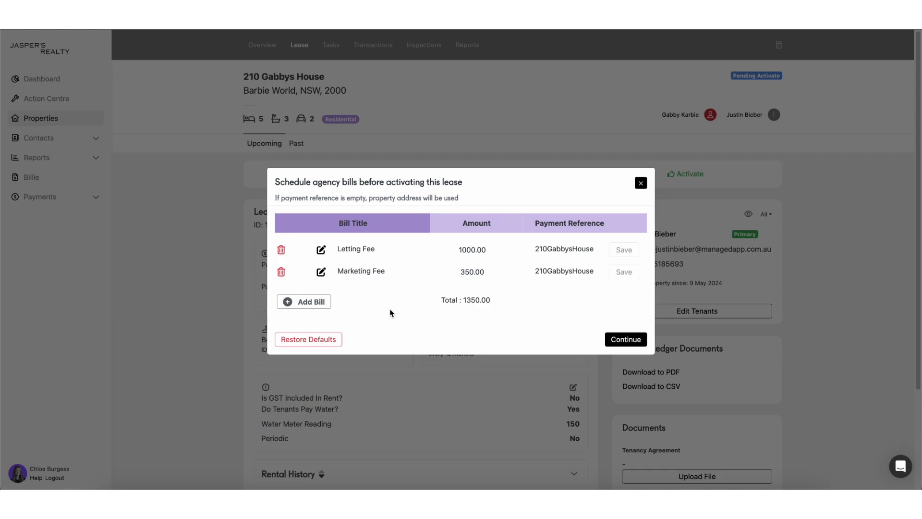
pyautogui.click(625, 339)
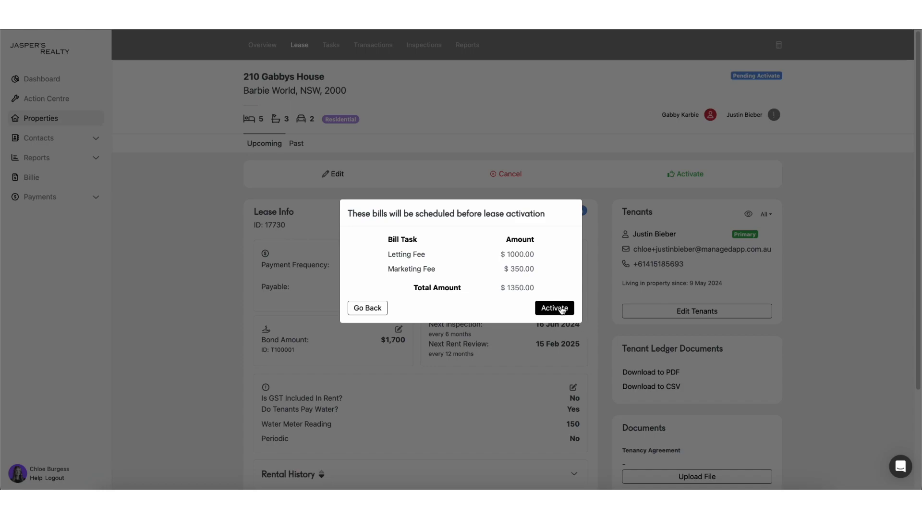
pyautogui.click(562, 309)
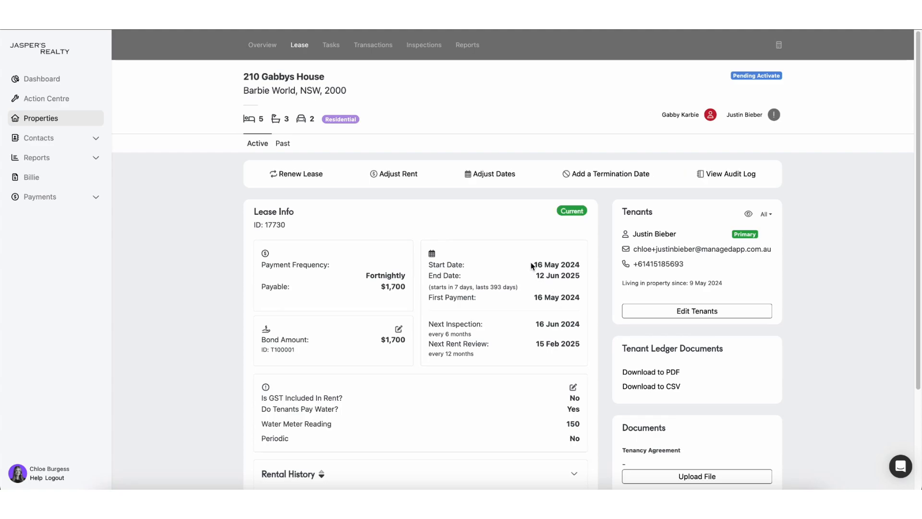
# - View 210 Gabbys House transactions, reviewing upcoming Marketing and Letting Fees and completed payments
pyautogui.click(377, 48)
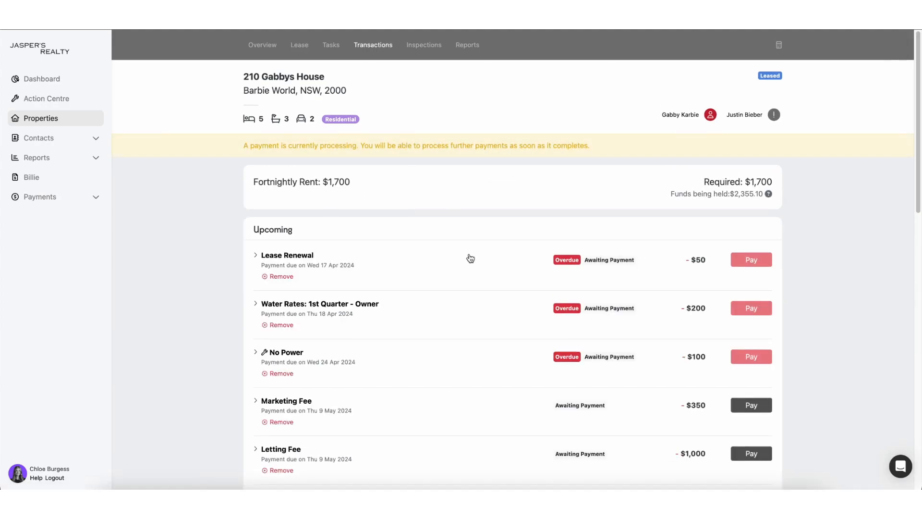
pyautogui.scroll(-3, 469, 259)
pyautogui.scroll(-4, 469, 256)
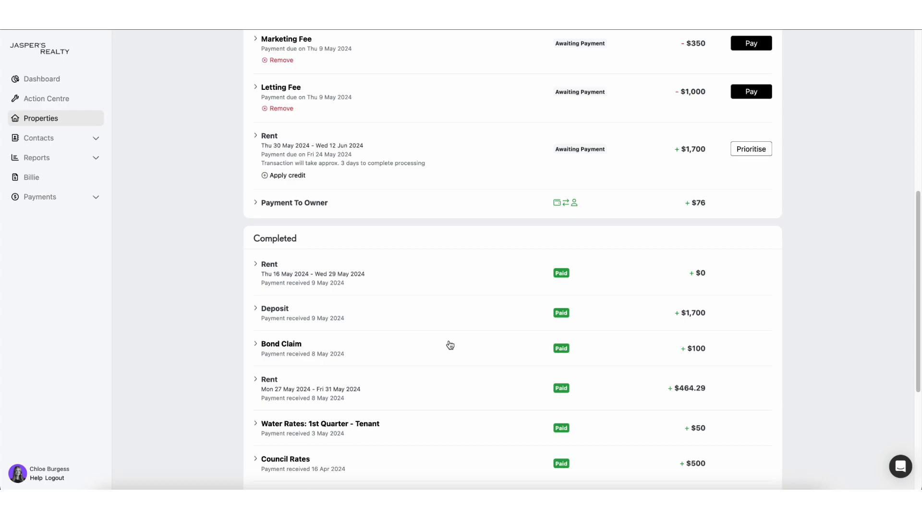
pyautogui.scroll(10, 450, 345)
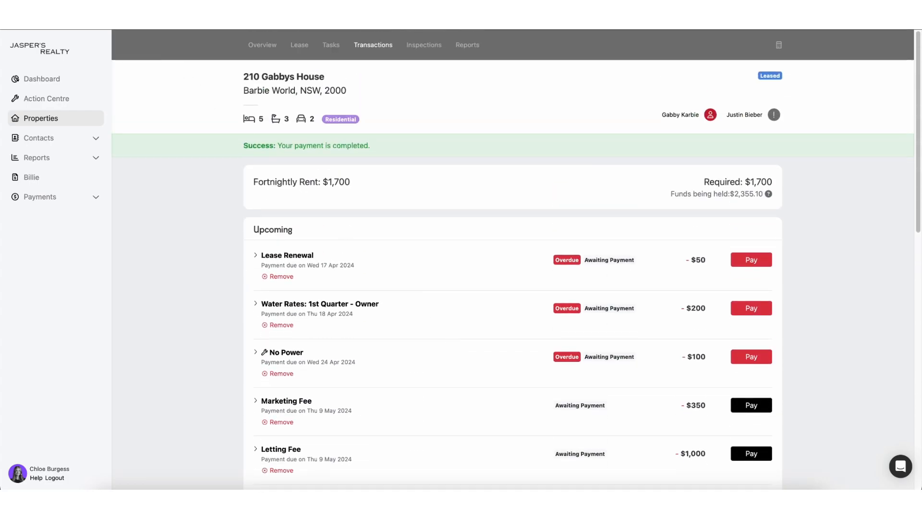
# - Reload the transactions and confirm rent is paid up until 29 May 2024 with the next $1,700 instalment pending
pyautogui.press('super+r')
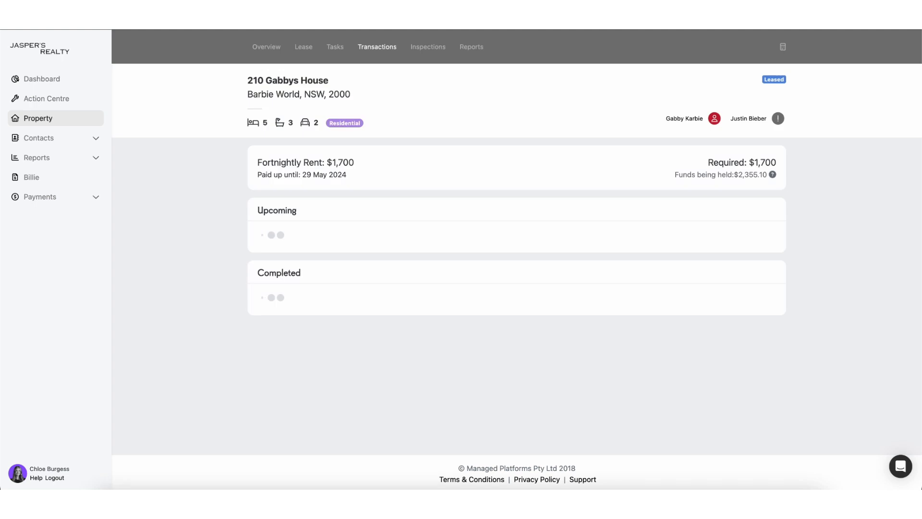
pyautogui.moveTo(250, 175); pyautogui.dragTo(361, 176)
pyautogui.click(361, 175)
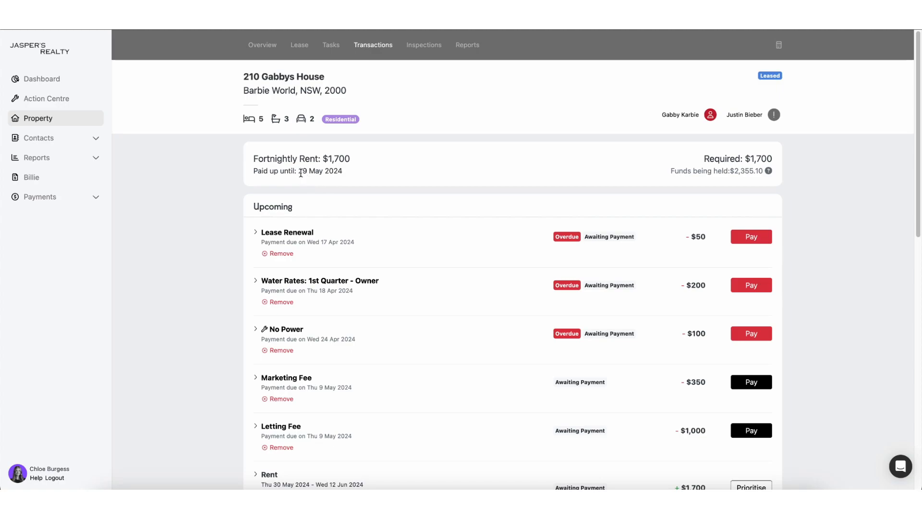
pyautogui.moveTo(299, 173); pyautogui.dragTo(426, 177)
pyautogui.click(427, 177)
pyautogui.scroll(-2, 428, 176)
pyautogui.scroll(-2, 428, 176)
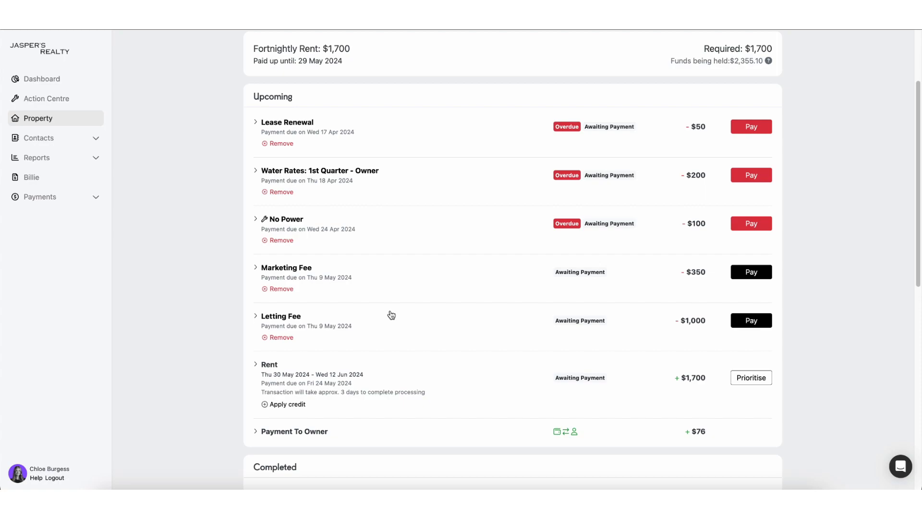
pyautogui.scroll(3, 391, 315)
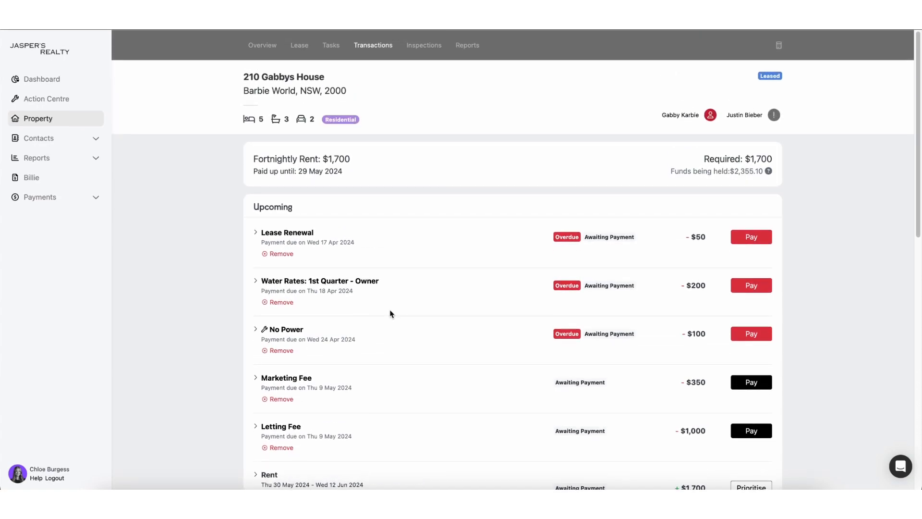